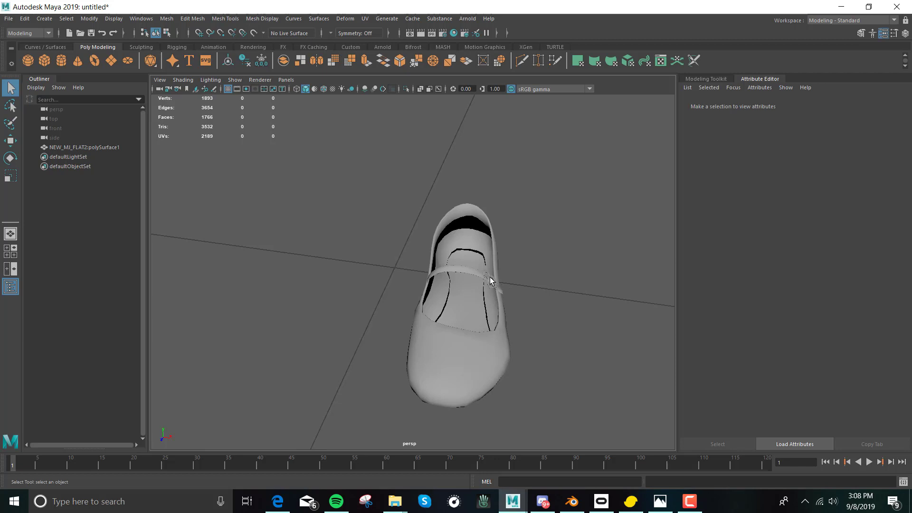
- Examine the shoe's upper, strap, buckle and foot opening from several angles
scroll(490, 280, "down", 3)
scroll(489, 278, "up", 4)
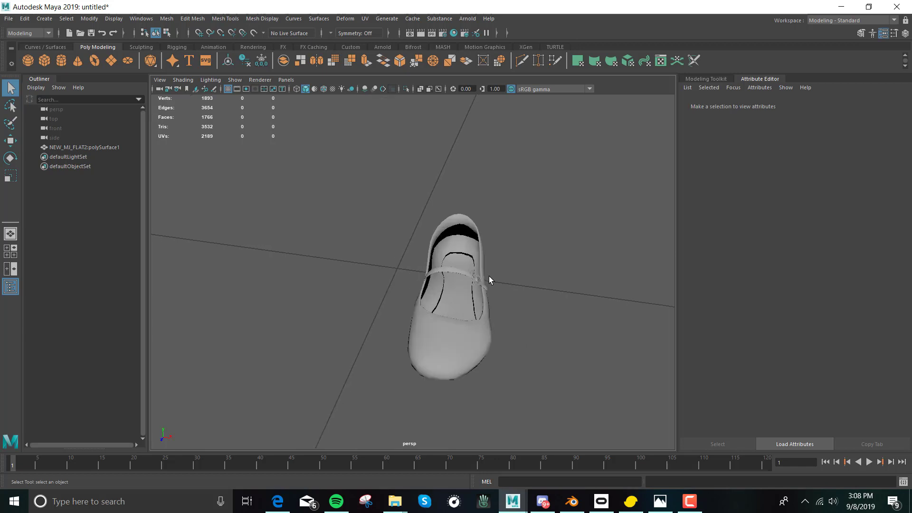
left_click_drag(507, 307, 591, 307, "alt")
right_click_drag(584, 308, 507, 269, "alt")
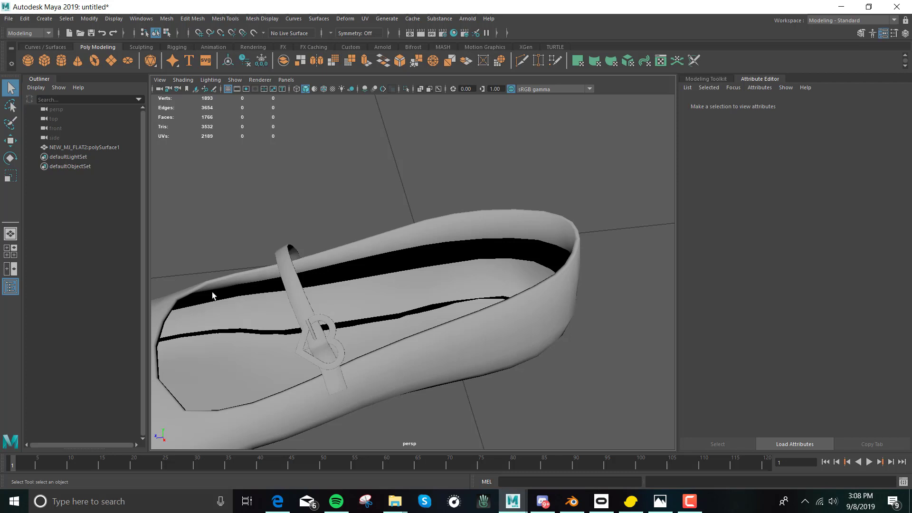
scroll(474, 297, "down", 5)
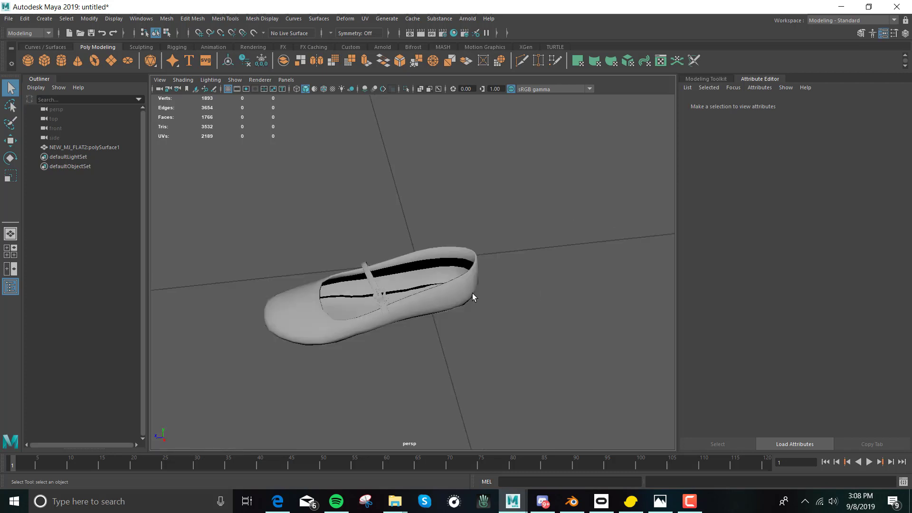
scroll(472, 296, "up", 2)
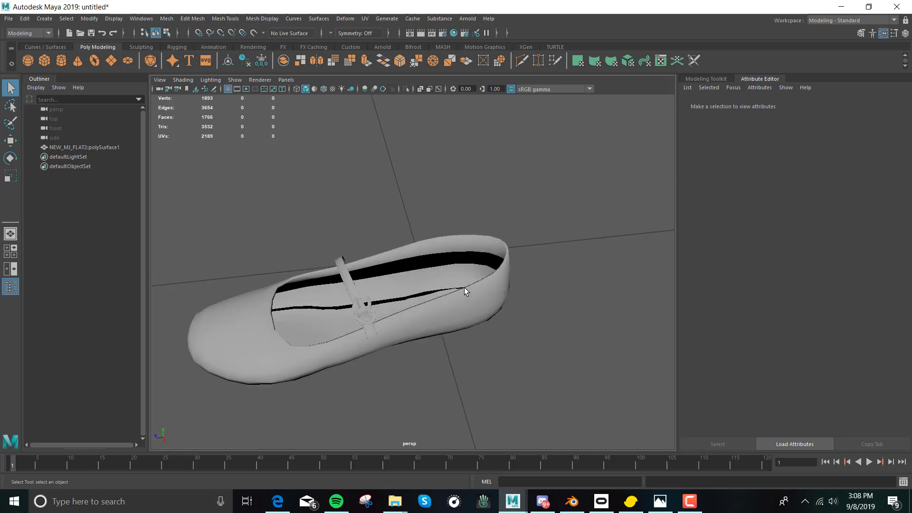
scroll(464, 288, "down", 2)
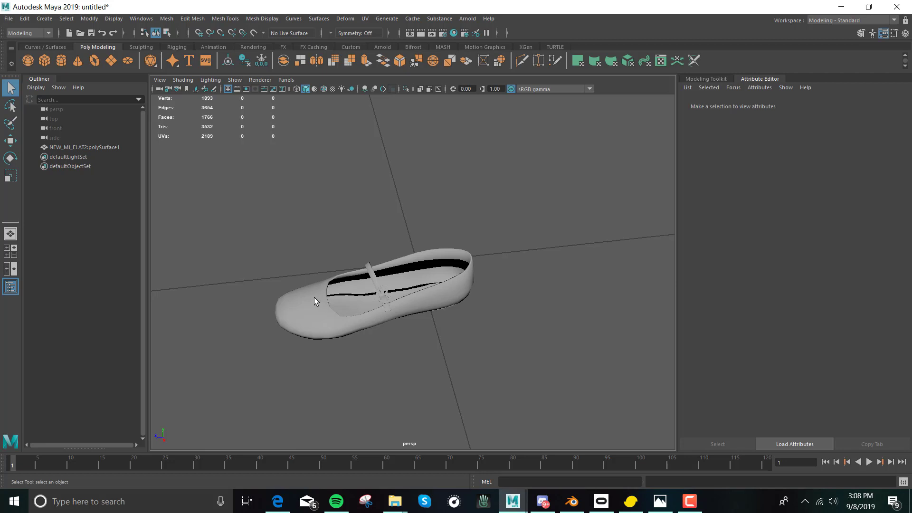
scroll(315, 297, "down", 2)
scroll(315, 295, "up", 5)
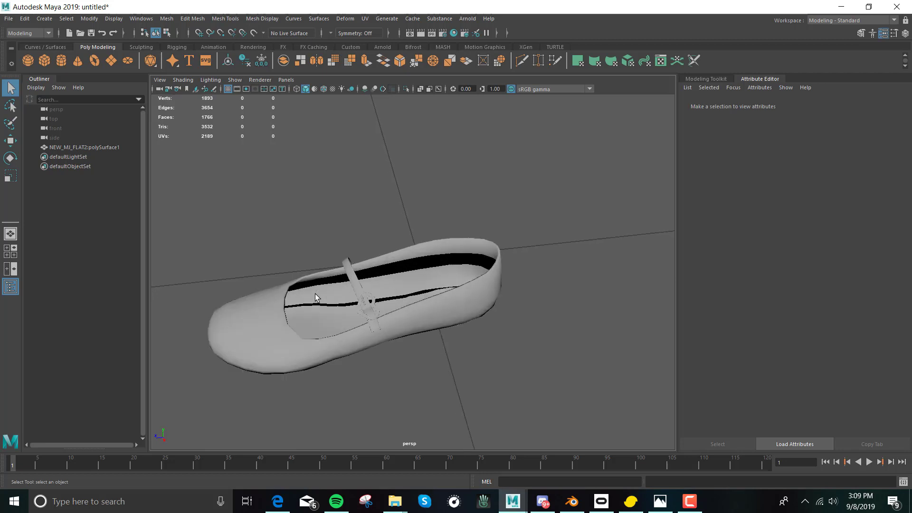
- Examine the underside of the shoe, including the heel pad, arch and toe of the sole
left_click_drag(312, 300, 429, 152, "alt")
middle_click_drag(430, 152, 295, 50, "alt")
scroll(482, 303, "down", 3)
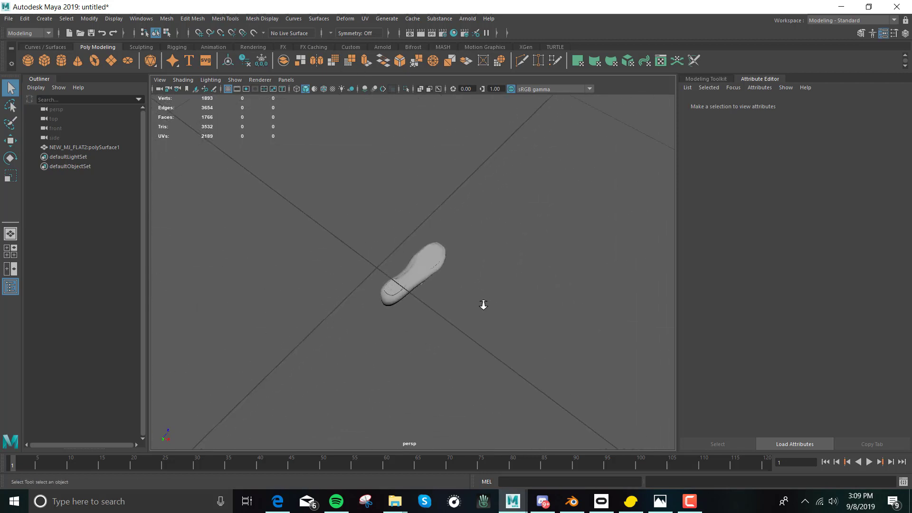
scroll(482, 304, "up", 9)
scroll(483, 304, "down", 6)
scroll(503, 301, "up", 3)
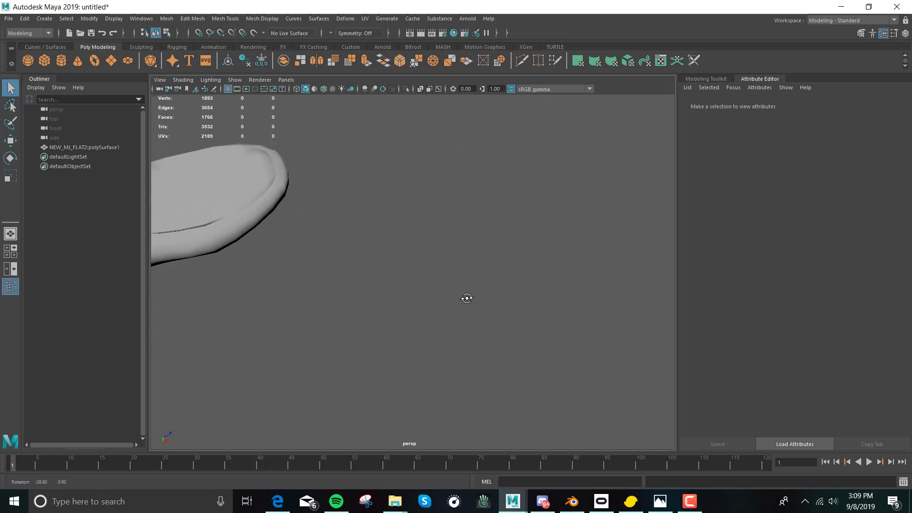
scroll(467, 299, "down", 3)
scroll(533, 312, "up", 3)
scroll(572, 311, "down", 3)
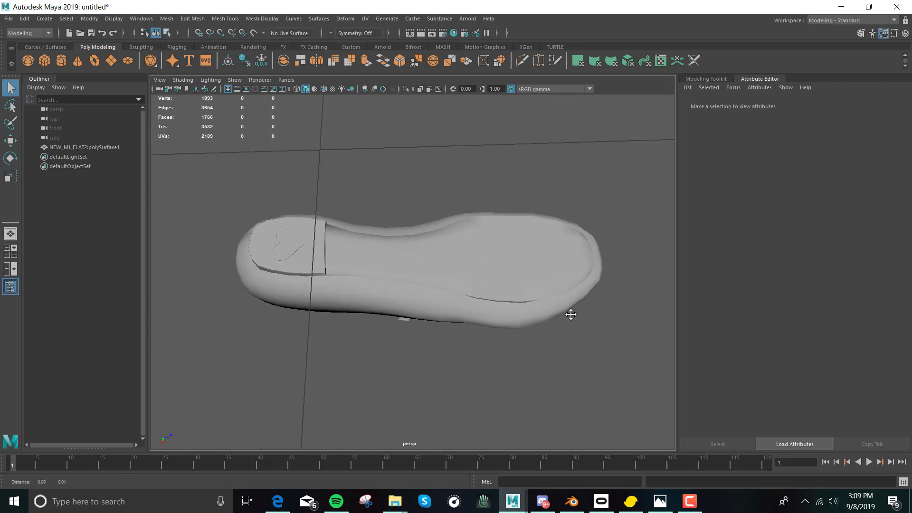
scroll(585, 319, "up", 3)
left_click_drag(585, 320, 545, 338, "alt")
middle_click_drag(545, 338, 628, 278, "alt")
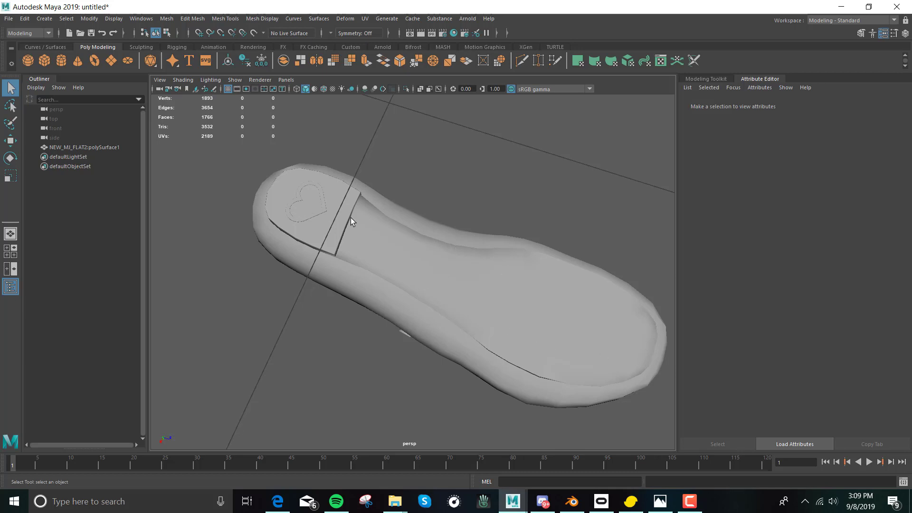
- In edge mode, select the edge loop bordering the recessed sole panel along both sides of the arch
left_click_drag(352, 220, 318, 220, "alt")
middle_click_drag(336, 229, 375, 232, "alt")
right_click_drag(375, 232, 421, 255, "alt")
left_click(418, 301)
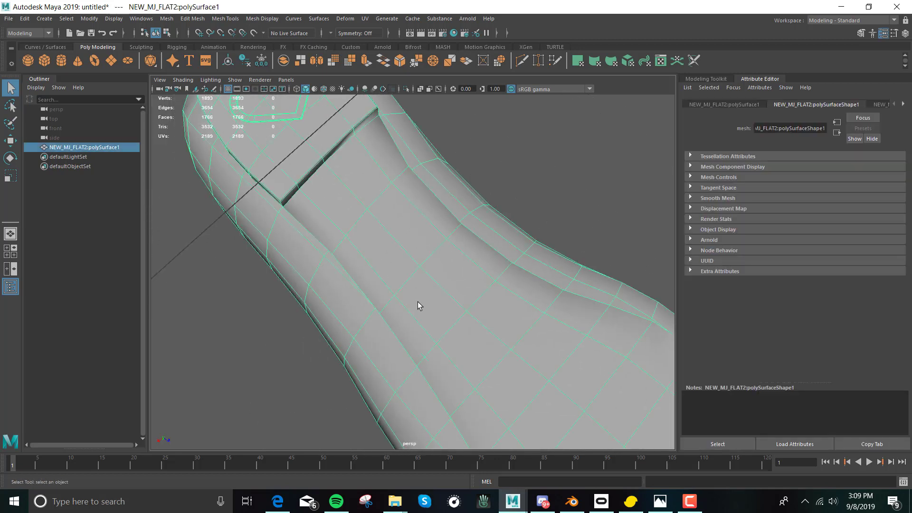
right_click(417, 301)
left_click(418, 216)
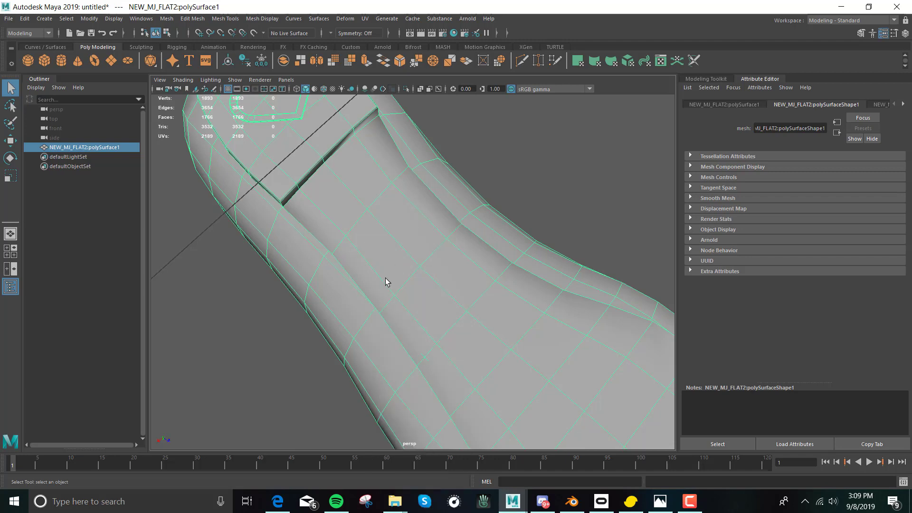
double_click(369, 291)
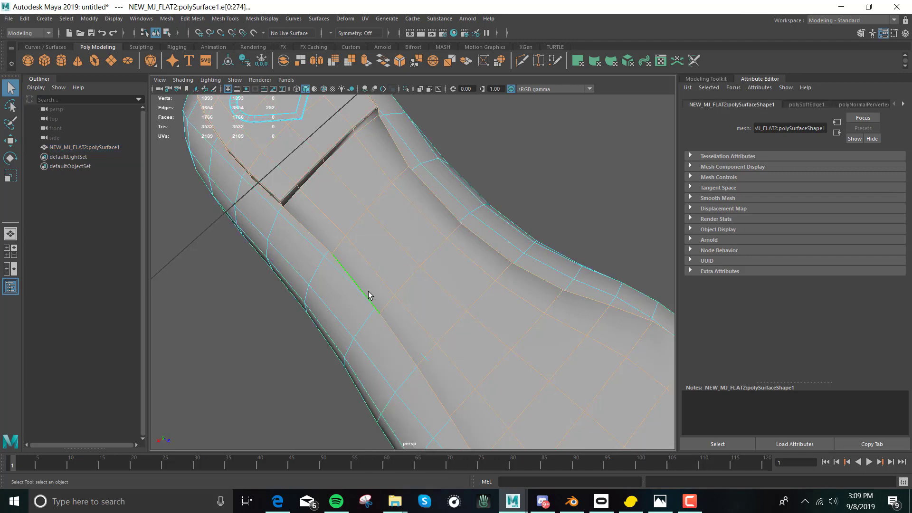
double_click(466, 229, "shift")
- Add the edges where the sole panel meets the front of the heel pad to the edge selection
scroll(466, 227, "down", 10)
left_click_drag(466, 230, 484, 326, "alt")
right_click_drag(485, 326, 474, 300, "alt")
left_click_drag(474, 299, 492, 343, "alt")
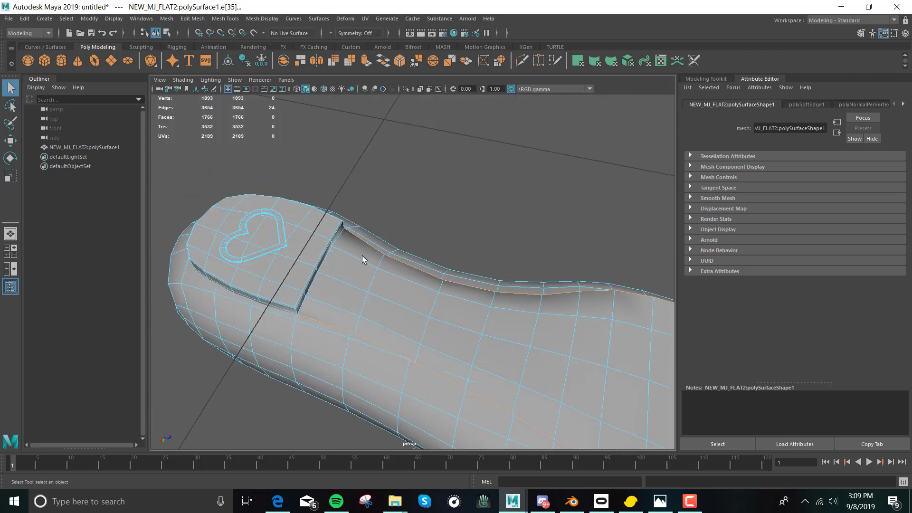
right_click_drag(340, 235, 316, 330, "alt")
scroll(360, 267, "down", 10)
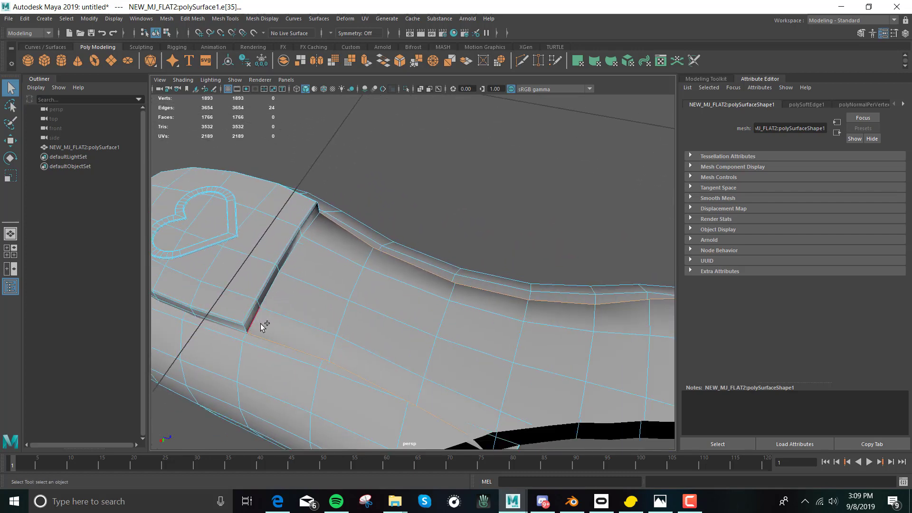
left_click(269, 297, "shift")
left_click(273, 294, "shift")
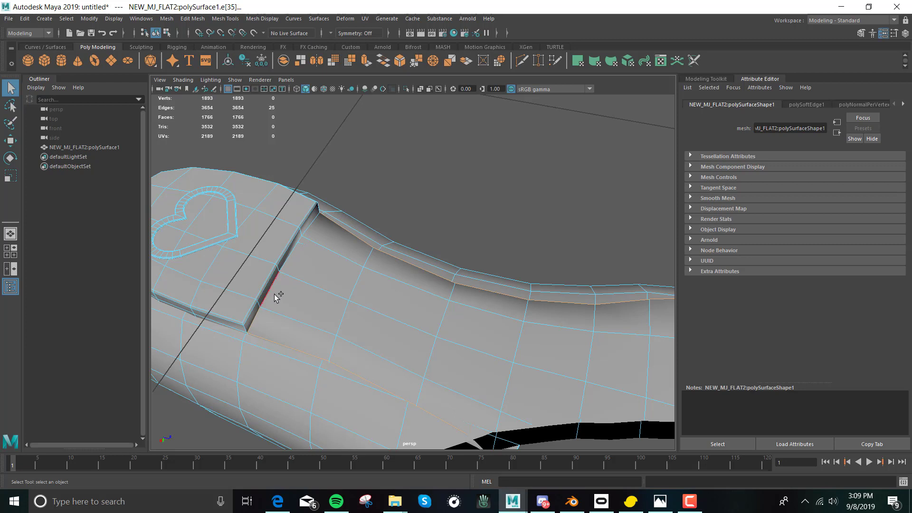
left_click(296, 258, "shift")
left_click(248, 329, "shift")
left_click(316, 209, "shift")
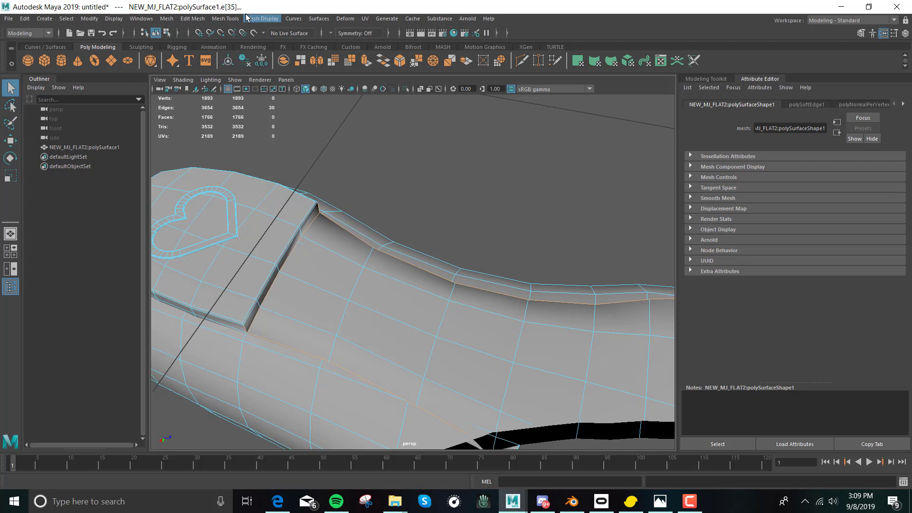
- Apply Harden Edge to the selected sole edges, return to object mode and deselect the mesh
left_click(269, 20)
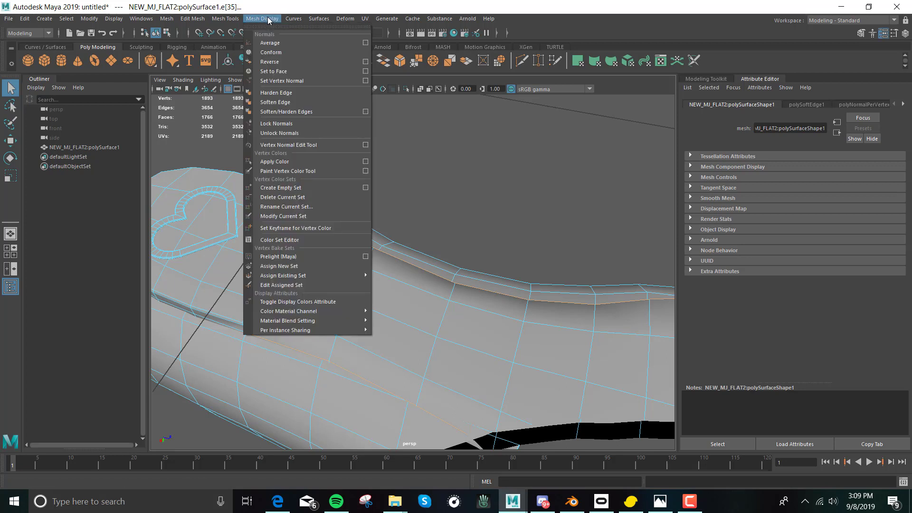
left_click(292, 92)
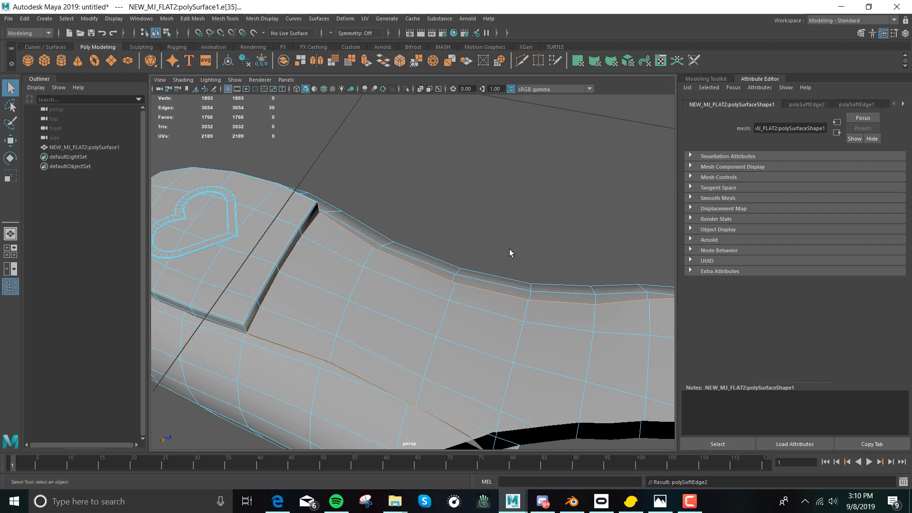
right_click_drag(459, 223, 489, 212)
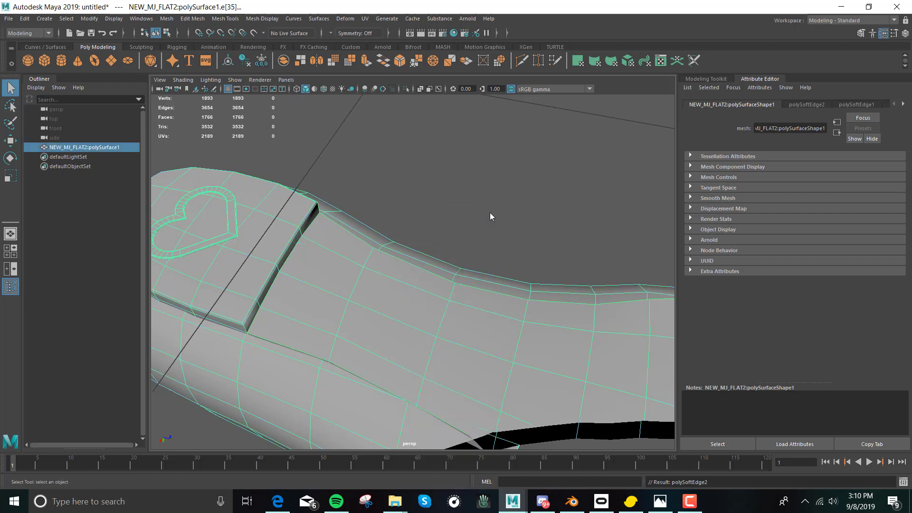
left_click(489, 212)
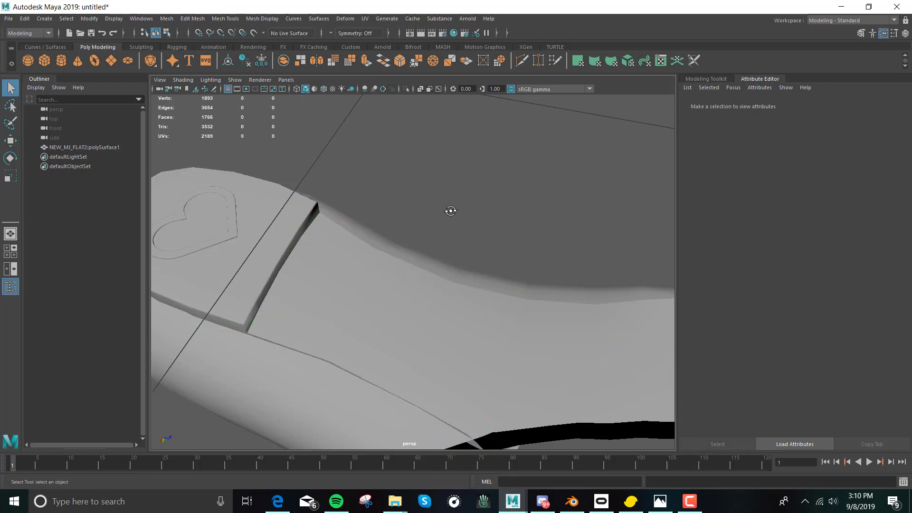
- Examine the sole's hardened border and wireframe from the heel pad down to the toe
middle_click_drag(450, 210, 514, 217, "alt")
key("bracketleft")
key("bracketleft")
key("bracketleft")
key("bracketleft")
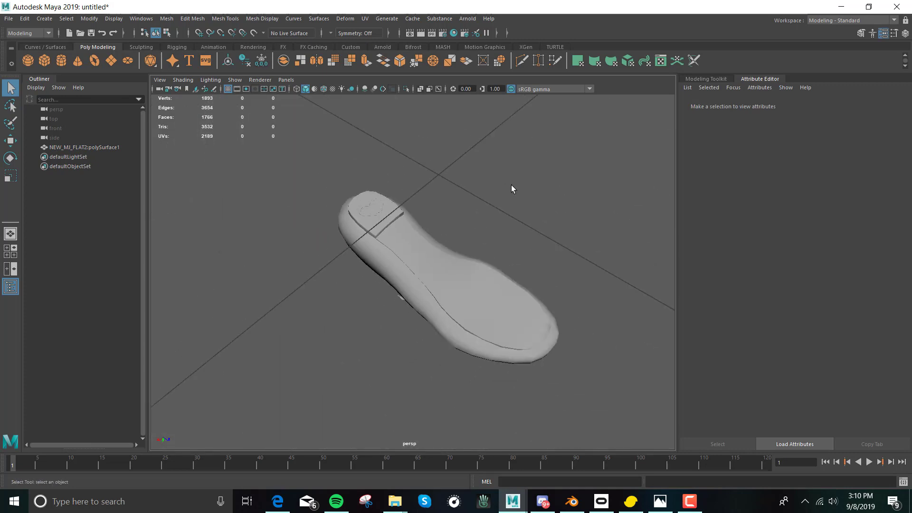
right_click_drag(407, 364, 443, 379, "alt")
left_click(385, 370)
middle_click_drag(385, 370, 434, 337, "alt")
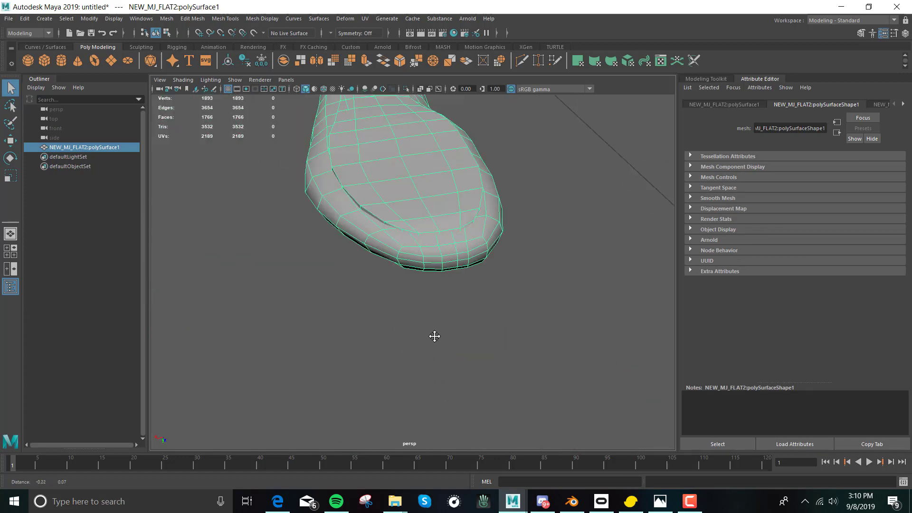
mouse_move(434, 338)
right_mouse_down("alt")
mouse_move(452, 341)
mouse_move(446, 332)
right_mouse_up("alt")
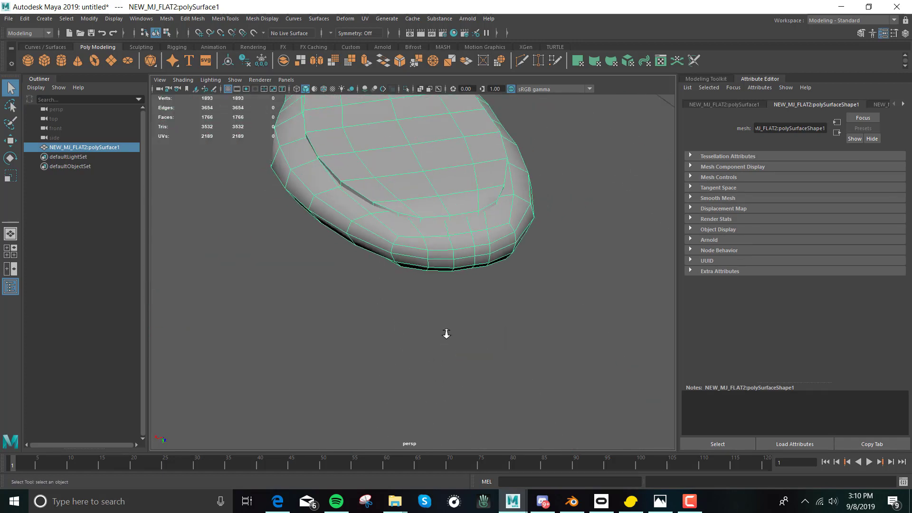
middle_click_drag(446, 332, 475, 350, "alt")
mouse_move(475, 351)
right_mouse_down("alt")
mouse_move(485, 356)
mouse_move(477, 352)
right_mouse_up("alt")
left_click_drag(476, 352, 464, 335, "alt")
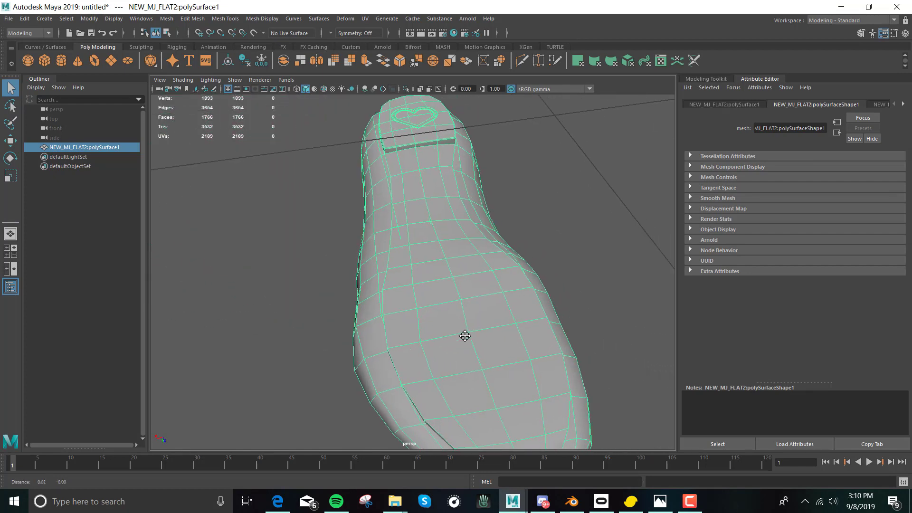
right_click_drag(464, 336, 456, 362, "alt")
middle_click_drag(456, 363, 463, 320, "alt")
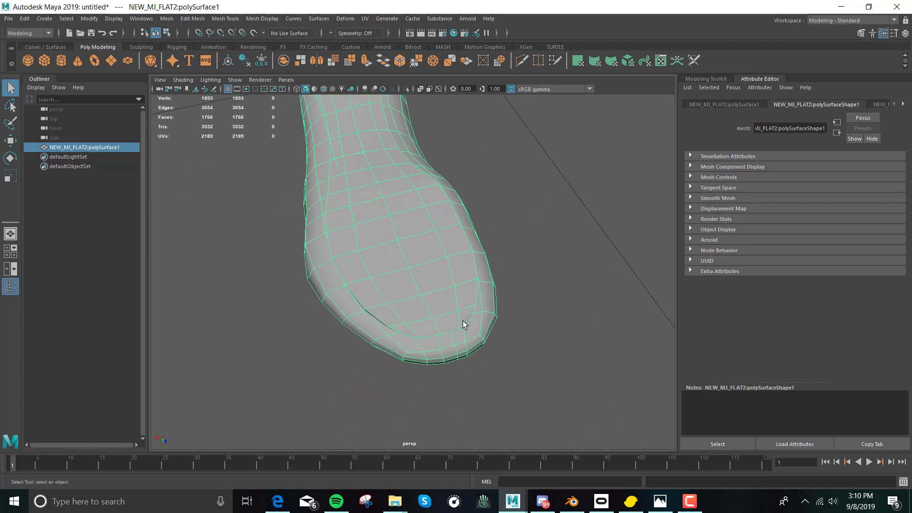
- In face mode, select a single sole-panel face beside the toe border
right_click_drag(463, 320, 465, 318)
left_click(466, 319)
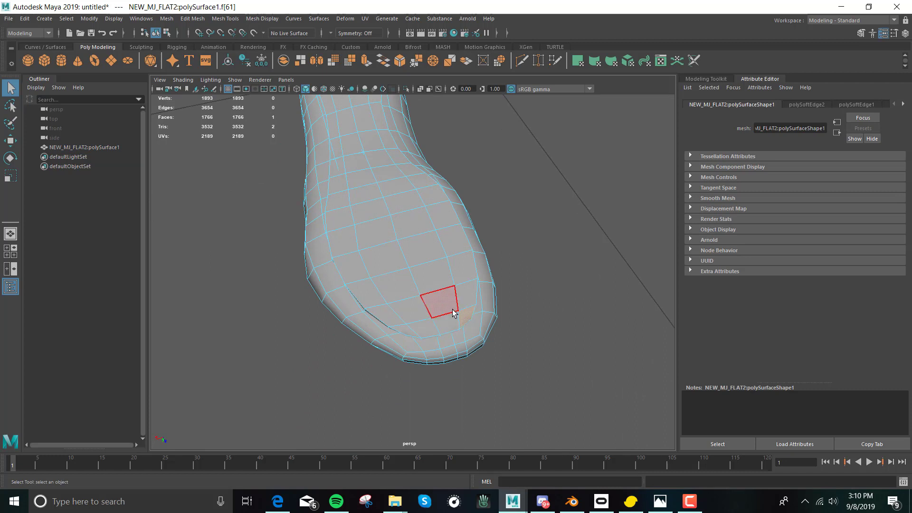
scroll(449, 308, "up", 5)
scroll(448, 308, "down", 8)
scroll(448, 307, "up", 7)
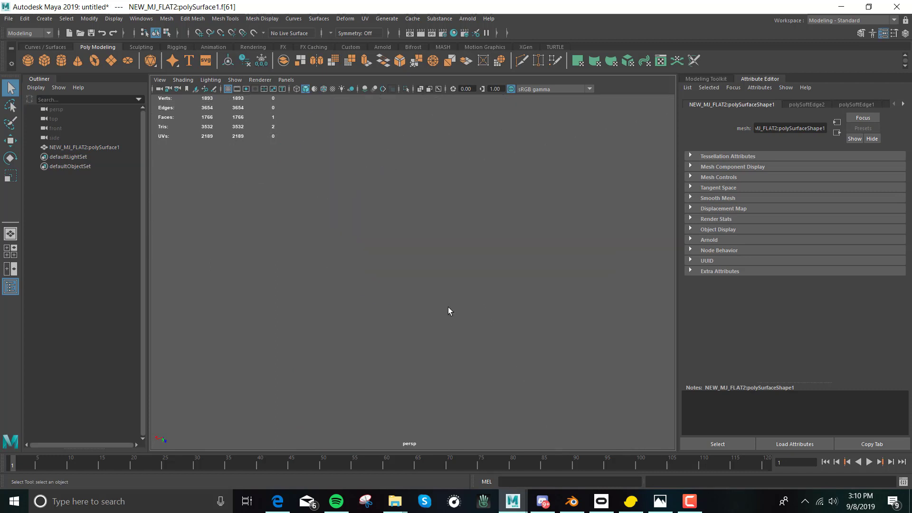
scroll(448, 308, "down", 5)
scroll(448, 307, "up", 6)
scroll(475, 325, "down", 3)
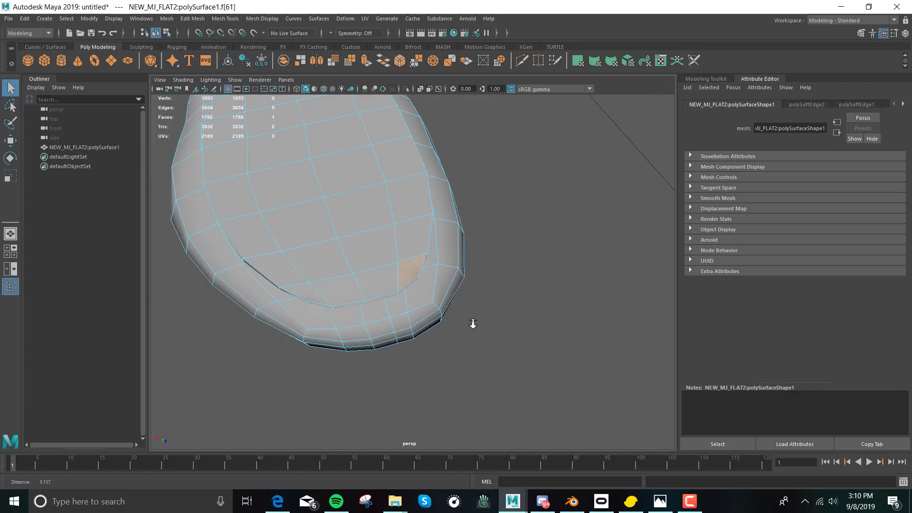
left_click_drag(468, 324, 480, 298, "alt")
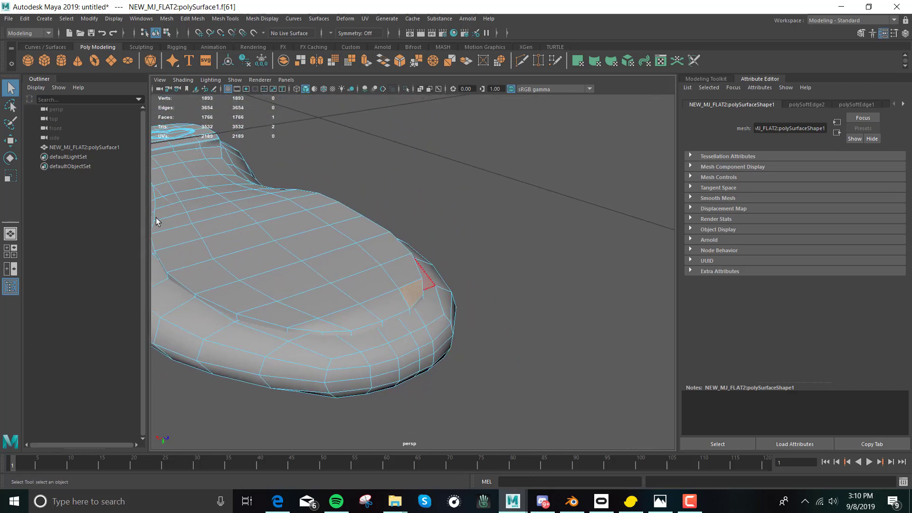
- Try the Scale tool on a face along the sole's toe border, and return the mesh to object mode
left_click(11, 175)
left_click_drag(416, 327, 422, 307)
left_click(316, 326)
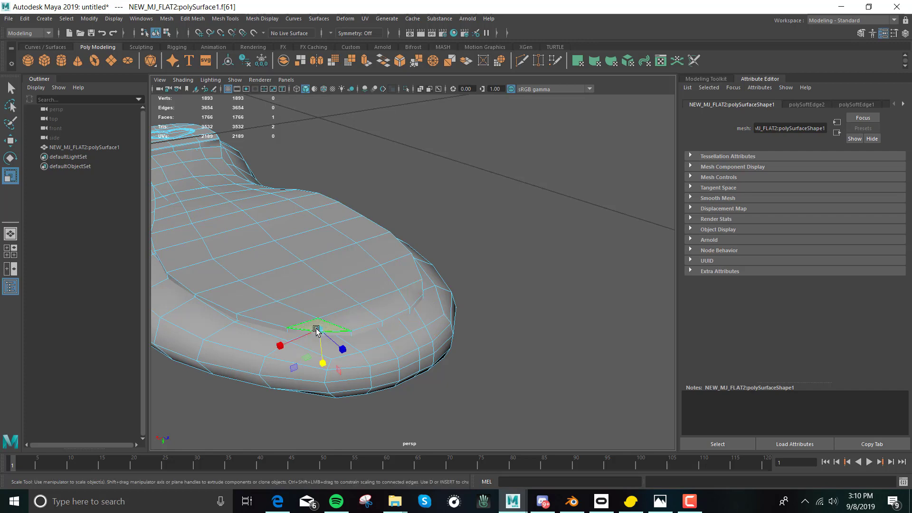
mouse_move(322, 371)
left_mouse_down()
mouse_move(320, 356)
mouse_move(322, 372)
left_mouse_up()
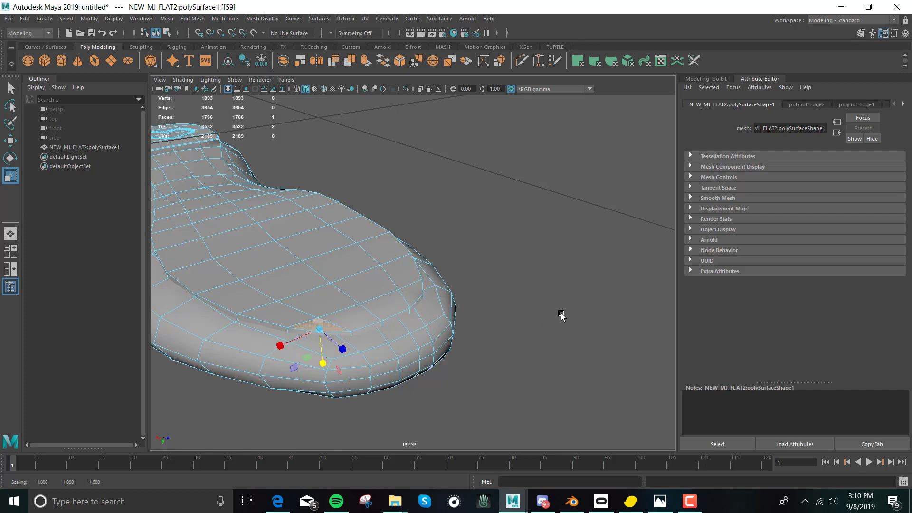
left_click_drag(517, 339, 484, 356, "alt")
scroll(477, 351, "up", 5)
scroll(474, 348, "down", 5)
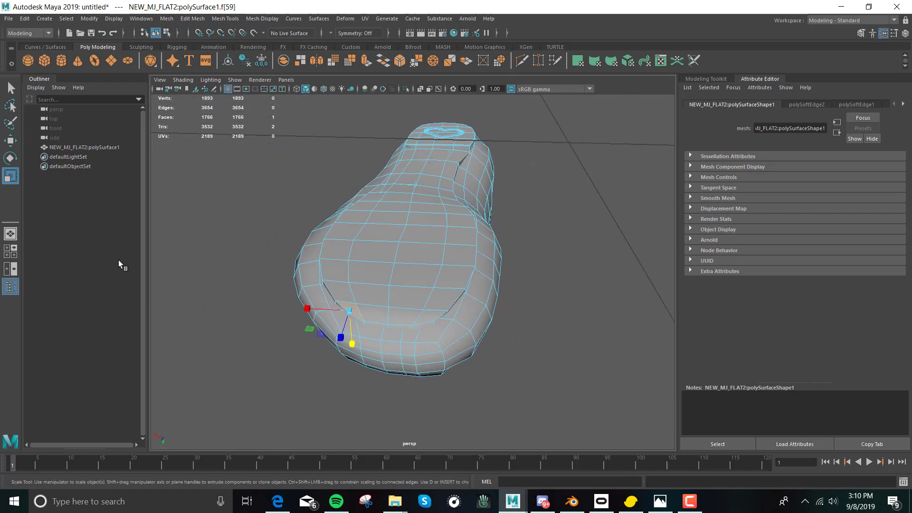
right_click_drag(195, 242, 240, 230)
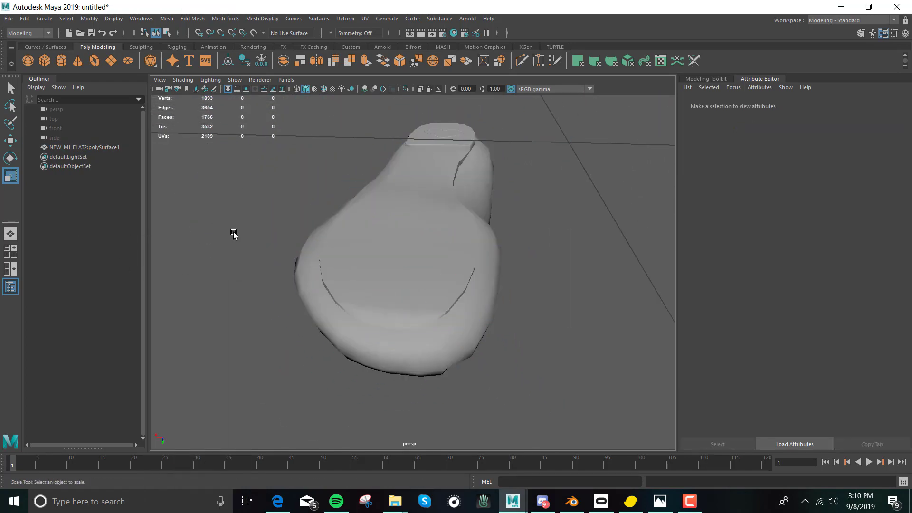
left_click_drag(491, 363, 427, 366, "alt")
left_click(406, 304)
right_click_drag(407, 242, 407, 264)
left_click(364, 291)
left_click(408, 319)
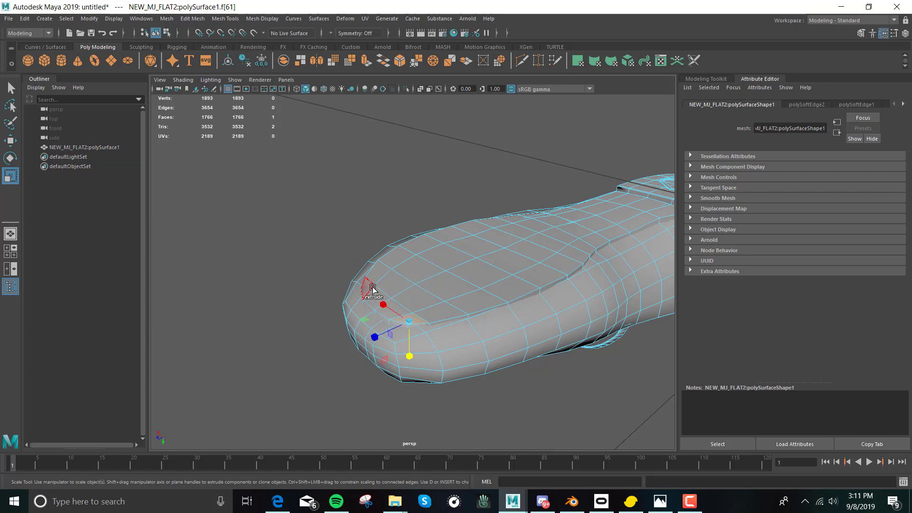
left_click(364, 290, "shift")
left_click(11, 88)
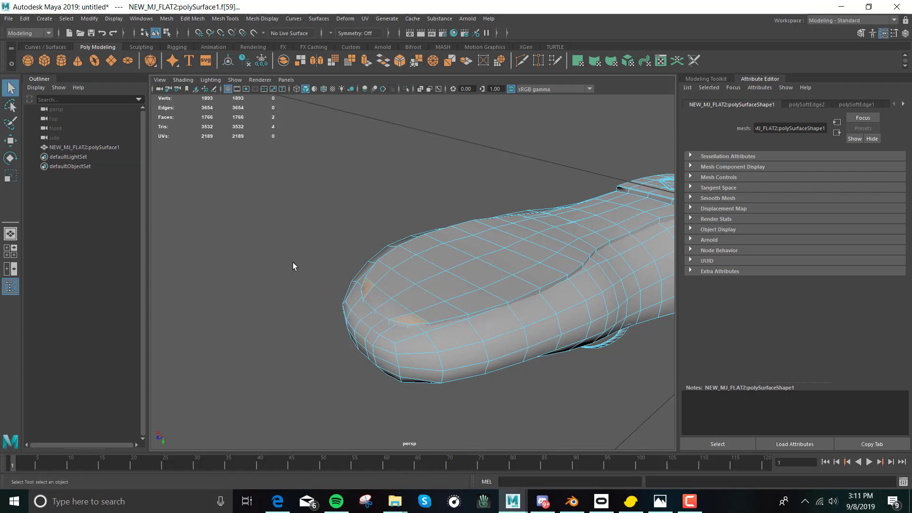
left_click(390, 311, "shift")
left_click(424, 325, "shift")
- Undo the recent face selections and mode changes, back through the test scaling of the sole's toe-border face
key("ctrl+z")
key("ctrl+z")
key("ctrl+z")
key("ctrl+z")
key("ctrl+z")
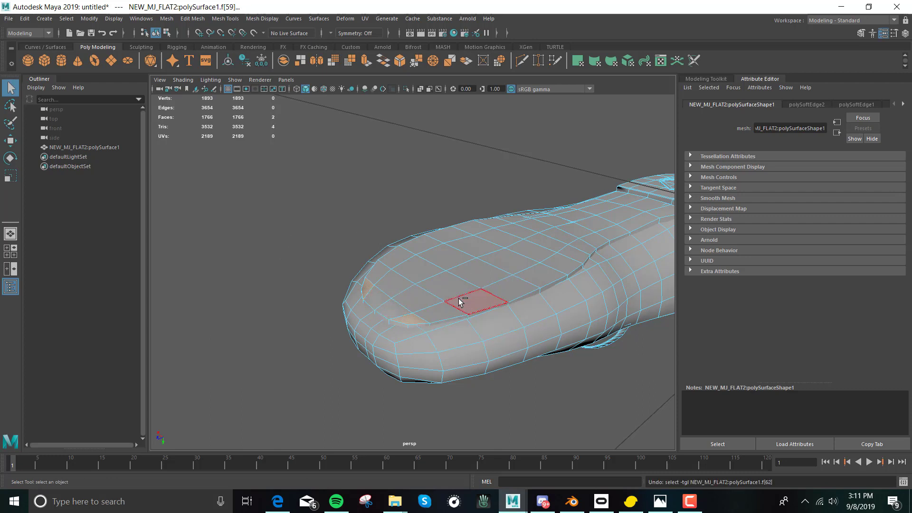
key("ctrl+z")
key("ctrl+z")
key("ctrl+z")
key("ctrl+z")
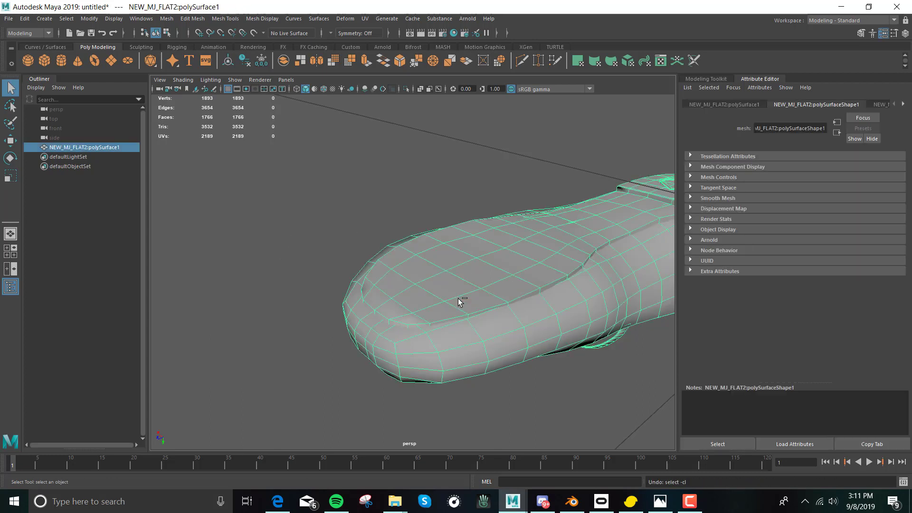
key("ctrl+z")
key("ctrl+z")
key("ctrl+z")
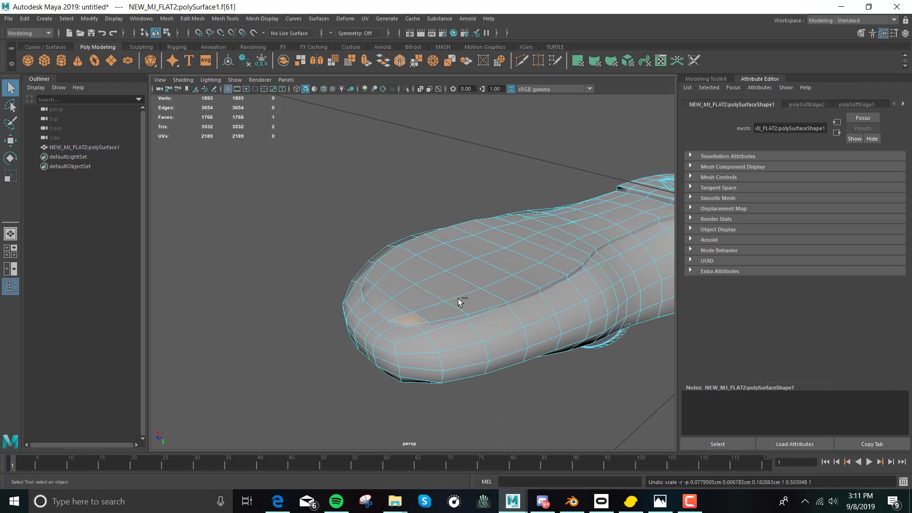
- Extend the face selection to the eight sole-panel faces in the two rows along the toe border
left_click(368, 290, "shift")
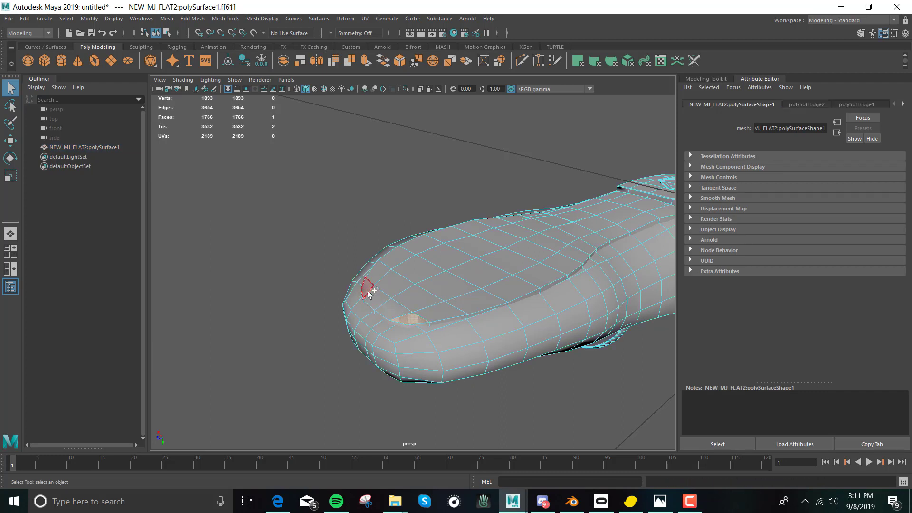
left_click(391, 309, "shift")
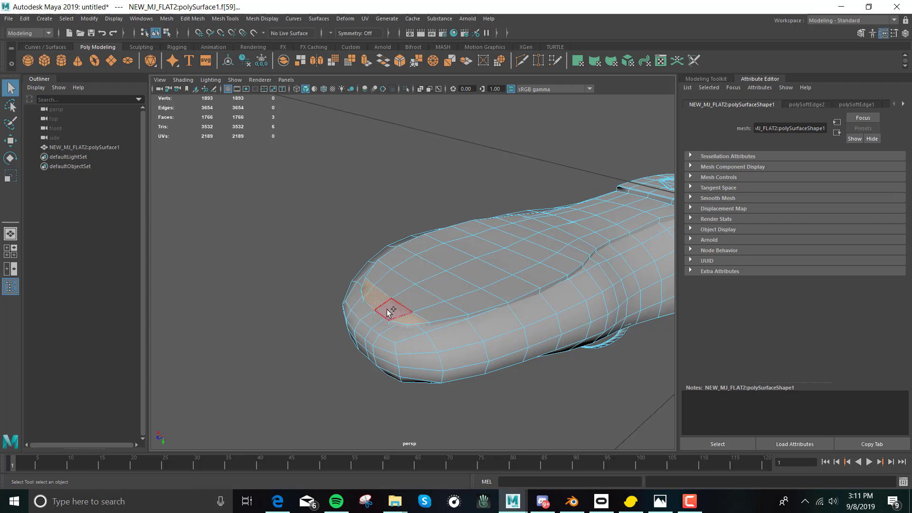
left_click(434, 316, "shift")
left_click(416, 302, "shift")
left_click(401, 285, "shift")
left_click(380, 268, "shift")
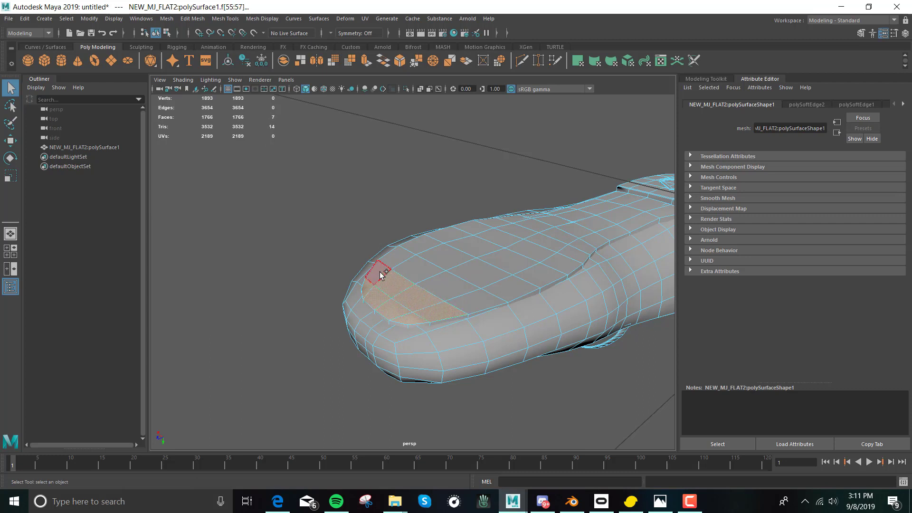
left_click(373, 271, "shift")
- Apply Set to Face to the normals of the selected toe faces, followed by Soften Edge
left_click(267, 21)
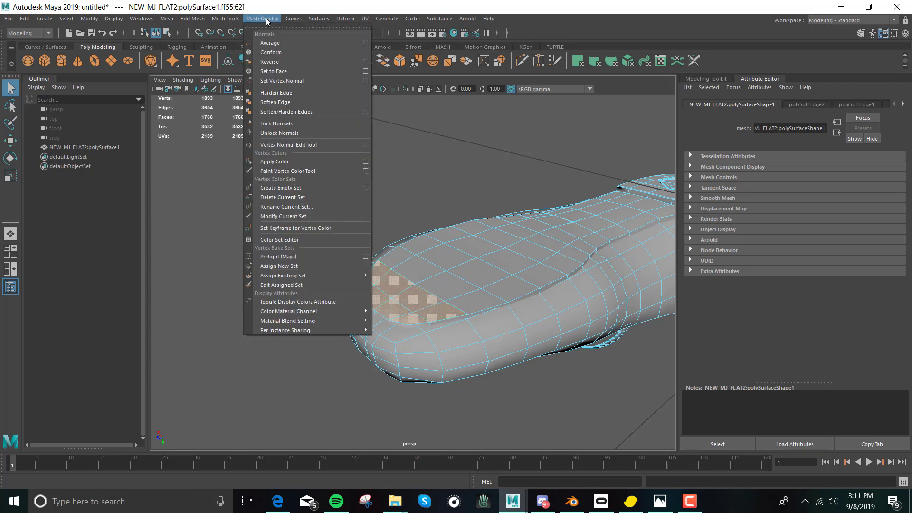
left_click(298, 72)
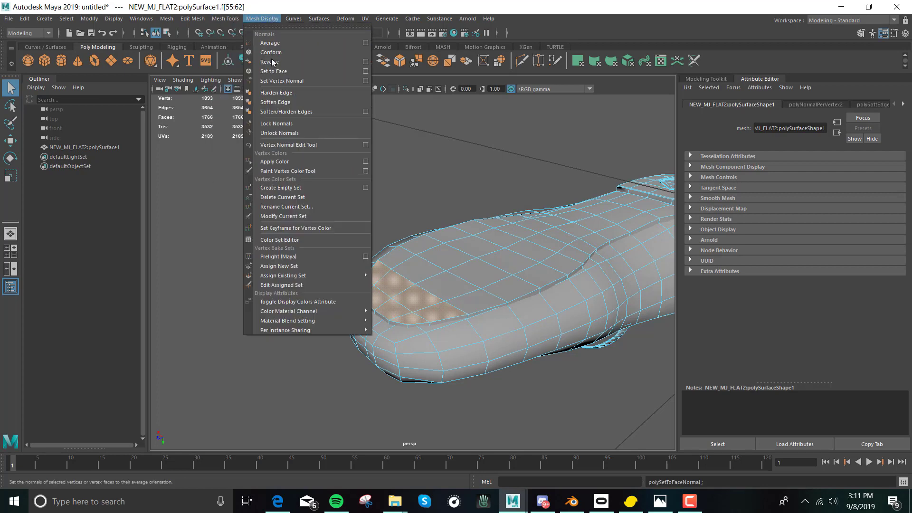
left_click(278, 98)
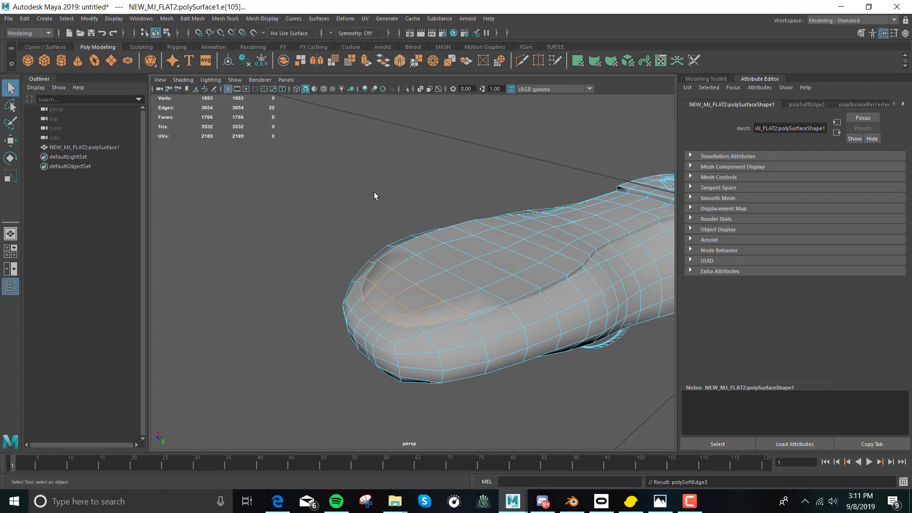
- Select the border edges around the toe of the sole panel, apply Harden Edge, and return to object mode with nothing selected
right_click_drag(284, 212, 280, 183)
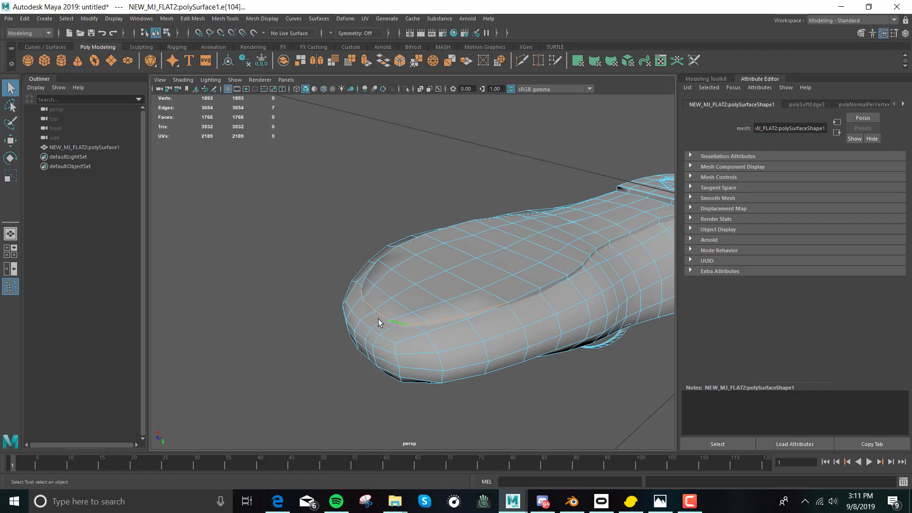
left_click_drag(379, 323, 468, 311, "alt")
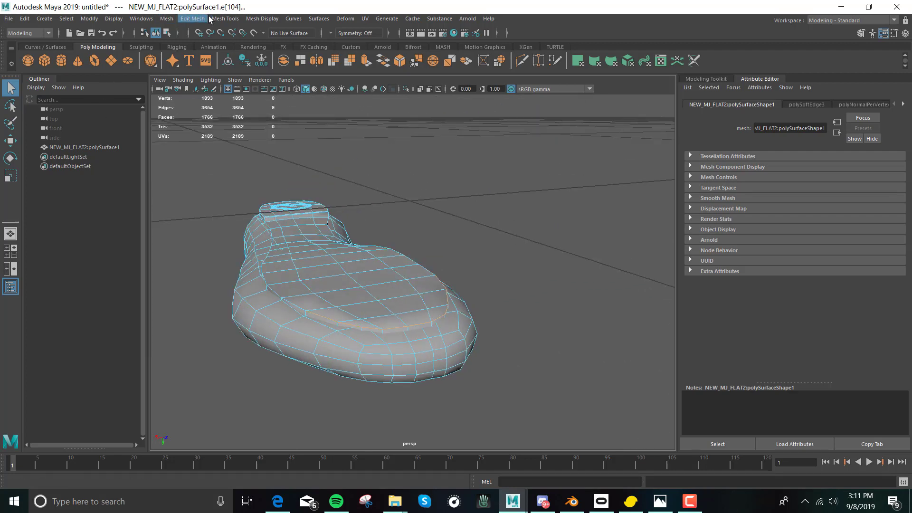
left_click(259, 19)
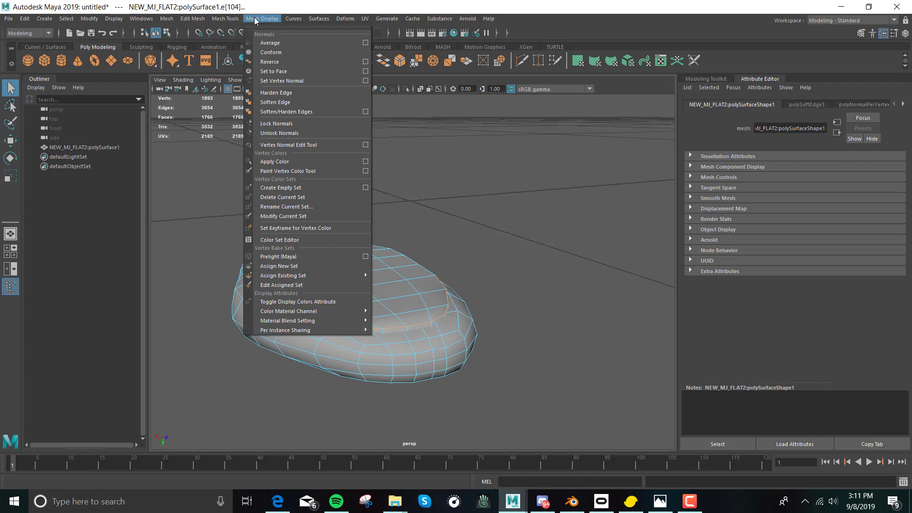
left_click(283, 95)
right_click_drag(539, 201, 568, 190)
left_click(568, 190)
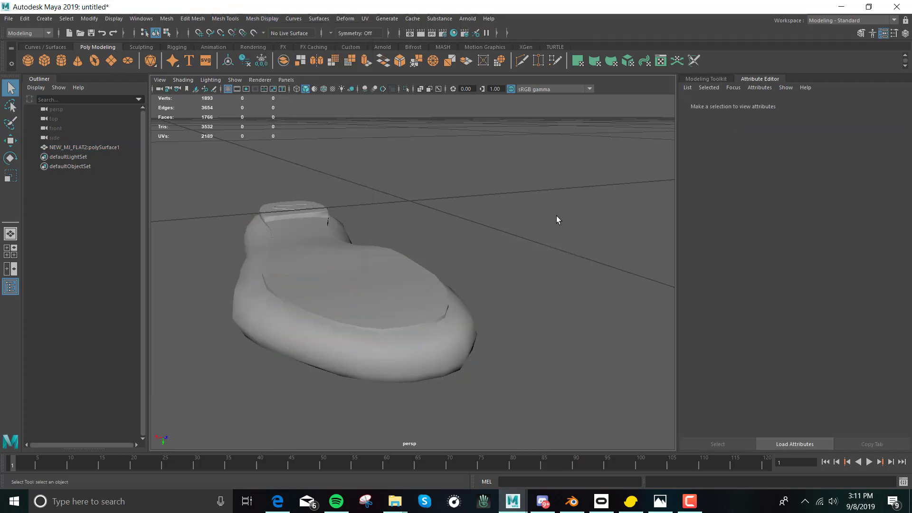
- In face mode, select the six narrow wall faces along the heel pad's straight front and its two corners
left_click_drag(557, 216, 517, 240, "alt")
scroll(483, 289, "up", 3)
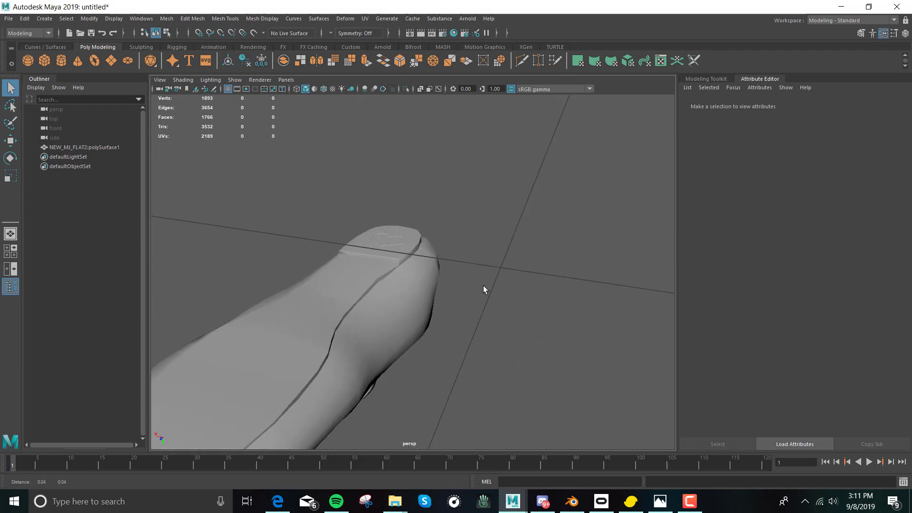
left_click_drag(483, 287, 531, 269, "alt")
middle_click_drag(531, 269, 362, 286, "alt")
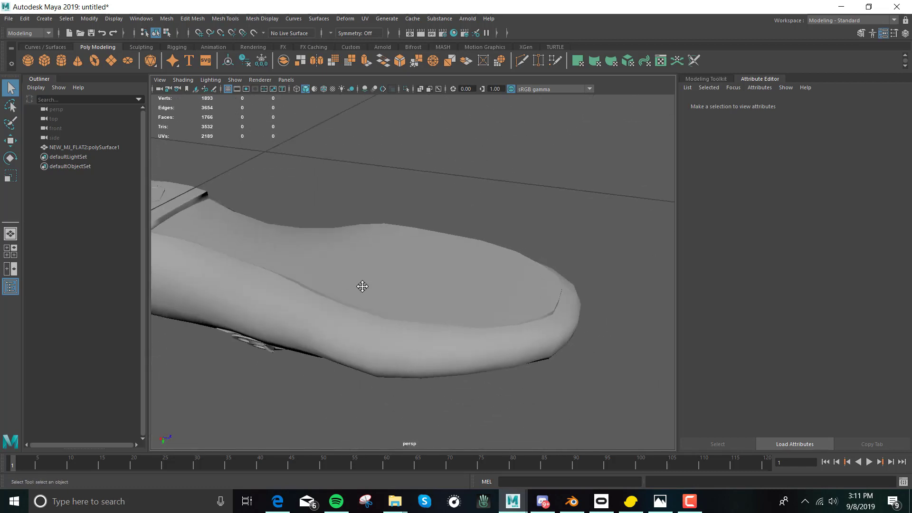
left_click_drag(362, 287, 518, 294, "alt")
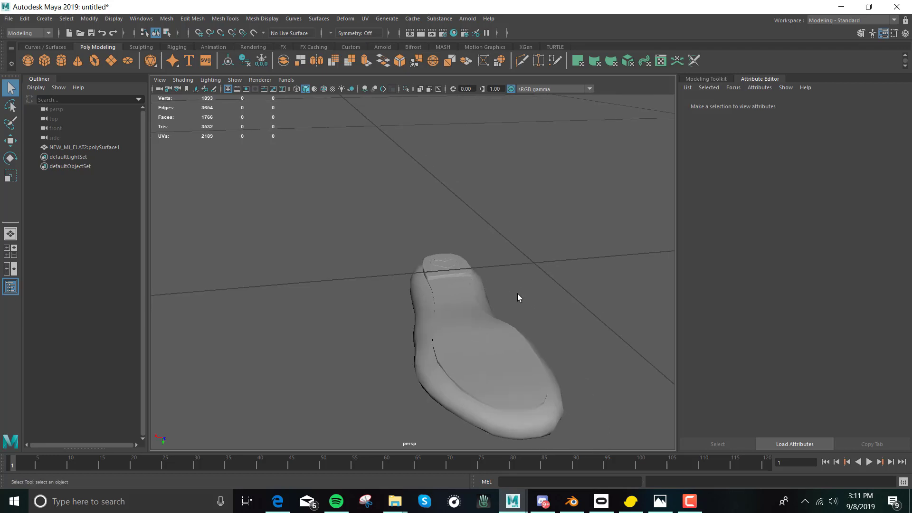
left_click(470, 276)
mouse_move(372, 259)
right_mouse_down()
mouse_move(389, 243)
mouse_move(373, 271)
right_mouse_up()
left_click(468, 275)
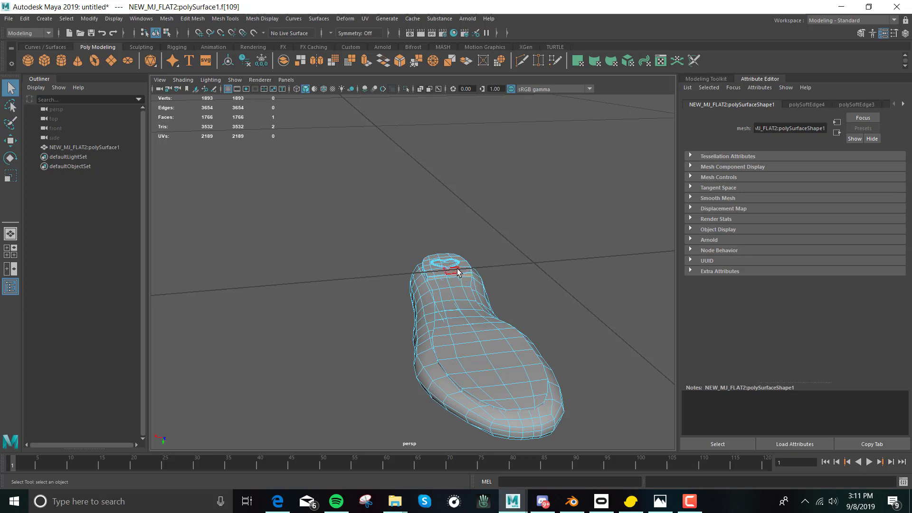
key("f")
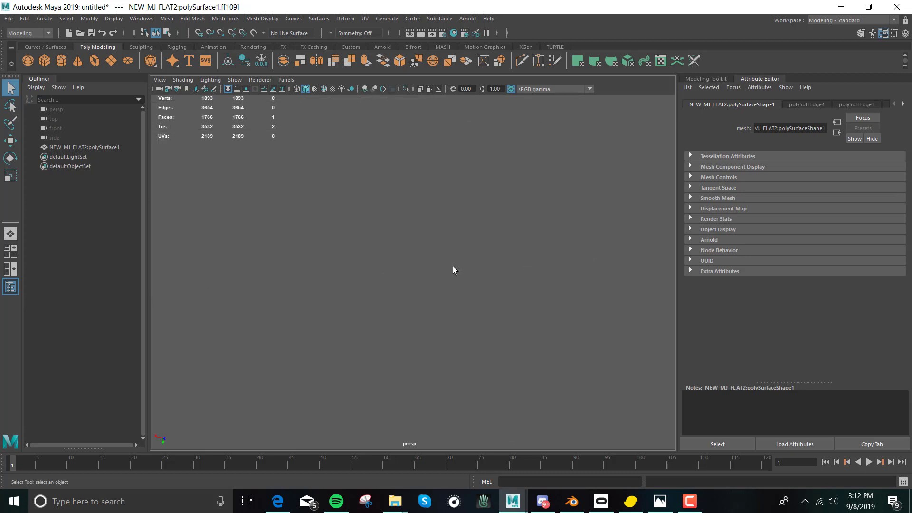
left_click_drag(450, 266, 404, 296, "alt")
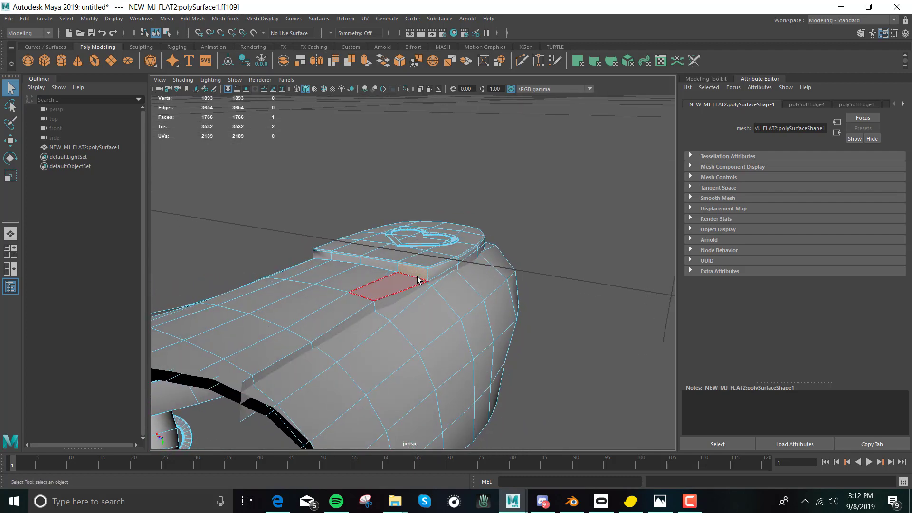
left_click(383, 264, "shift")
left_click_drag(295, 275, 380, 288, "alt")
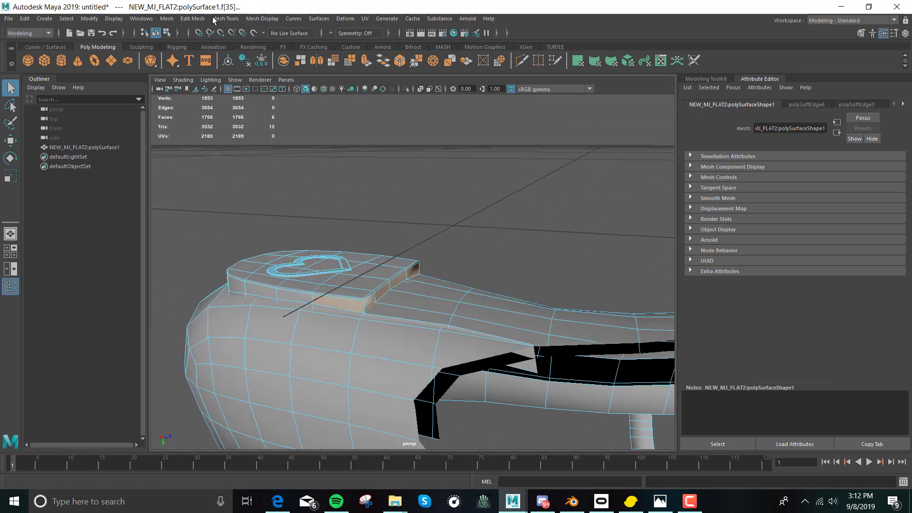
- Apply Set to Face to the normals of the selected heel-pad wall faces, return to object mode and deselect the mesh
left_click(261, 19)
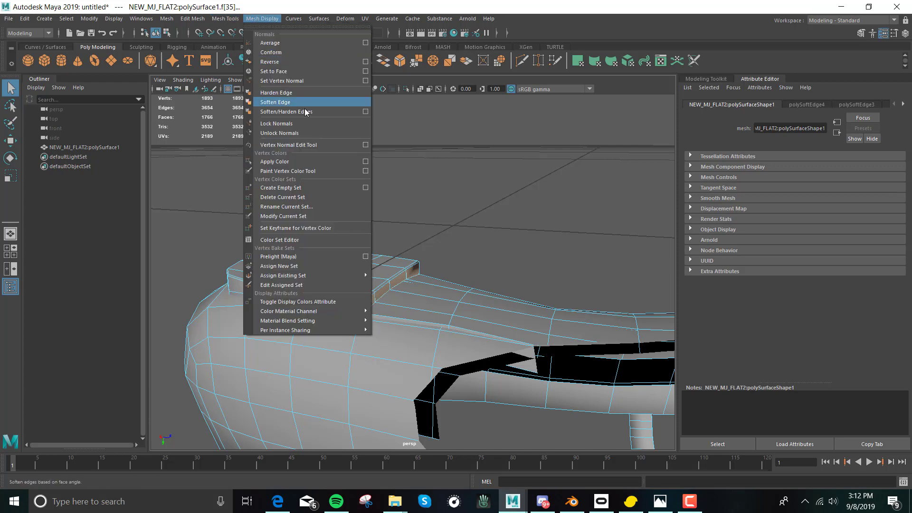
left_click(295, 72)
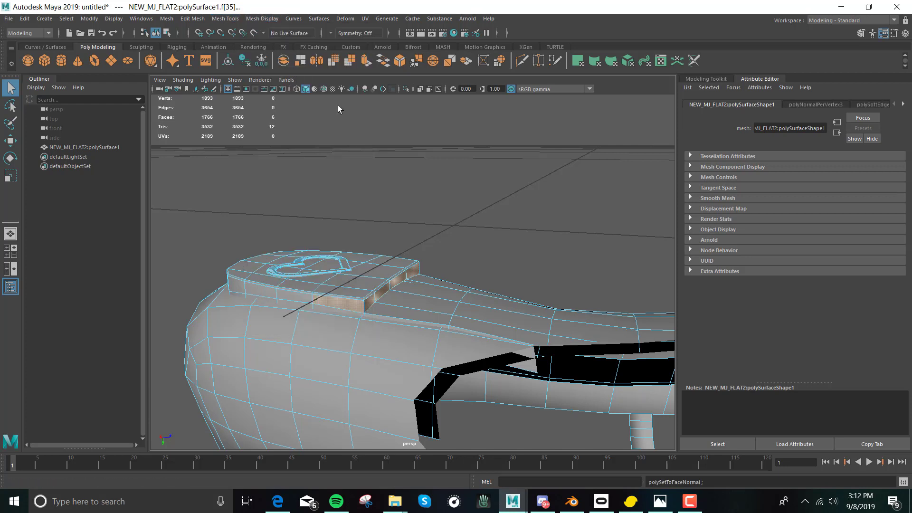
right_click(418, 152)
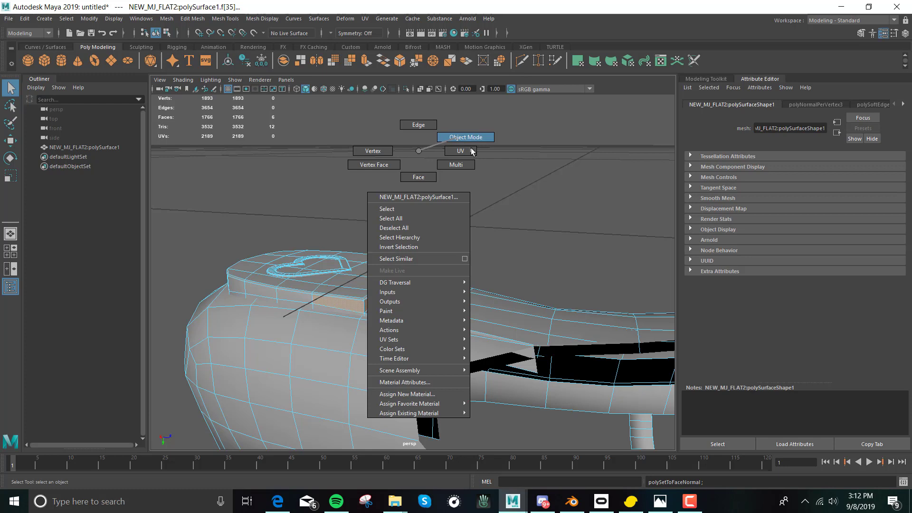
left_click(519, 174)
left_click_drag(515, 184, 480, 196, "alt")
right_click(480, 197)
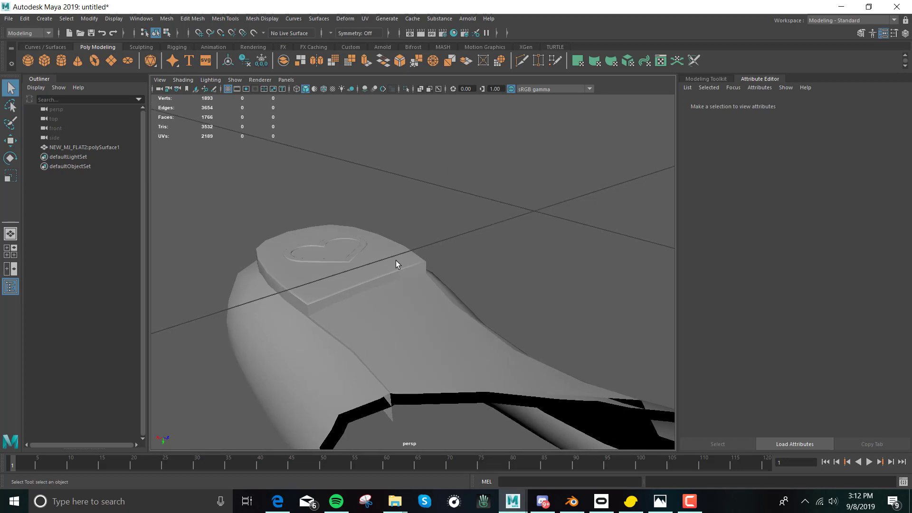
- In edge mode, select the five short upright edges between the wall faces on the heel pad's front and adjoining sides
left_click(392, 262)
right_click_drag(393, 262, 394, 221)
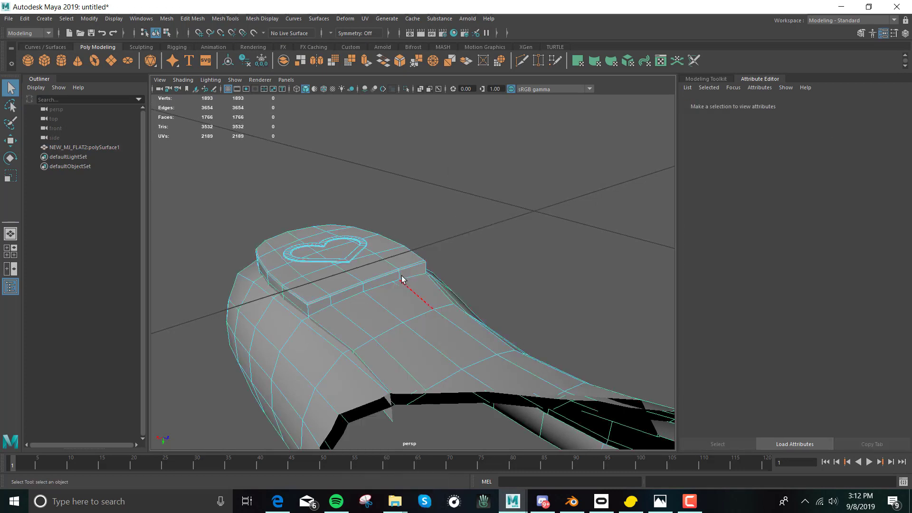
left_click(399, 278)
left_click(367, 289, "shift")
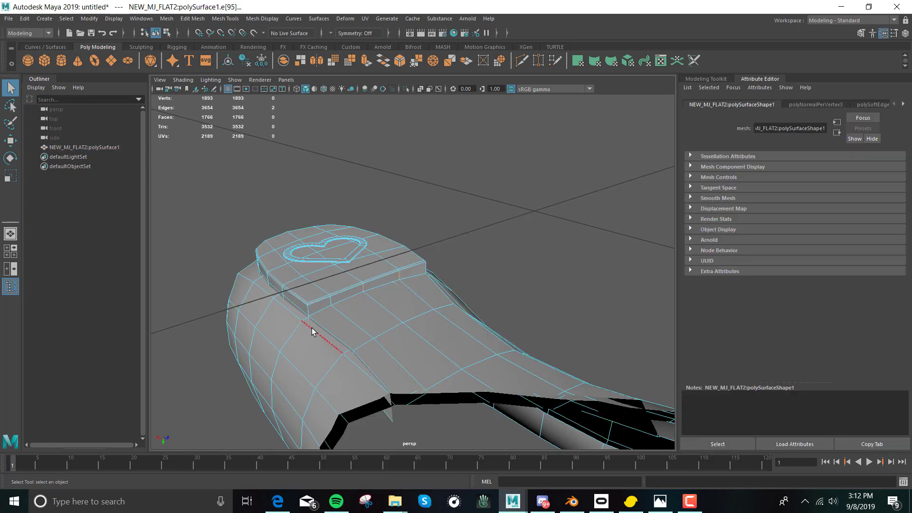
left_click_drag(312, 326, 336, 337, "alt")
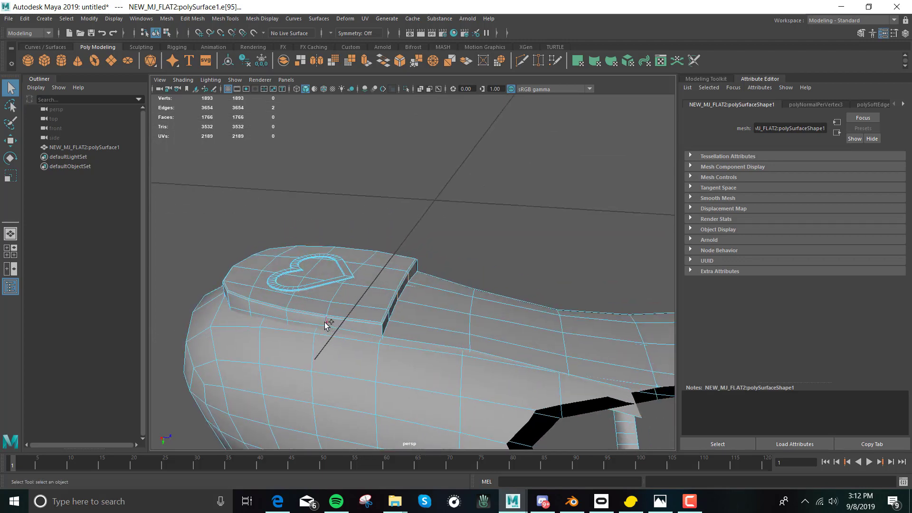
left_click(328, 324)
left_click_drag(343, 340, 336, 335, "alt")
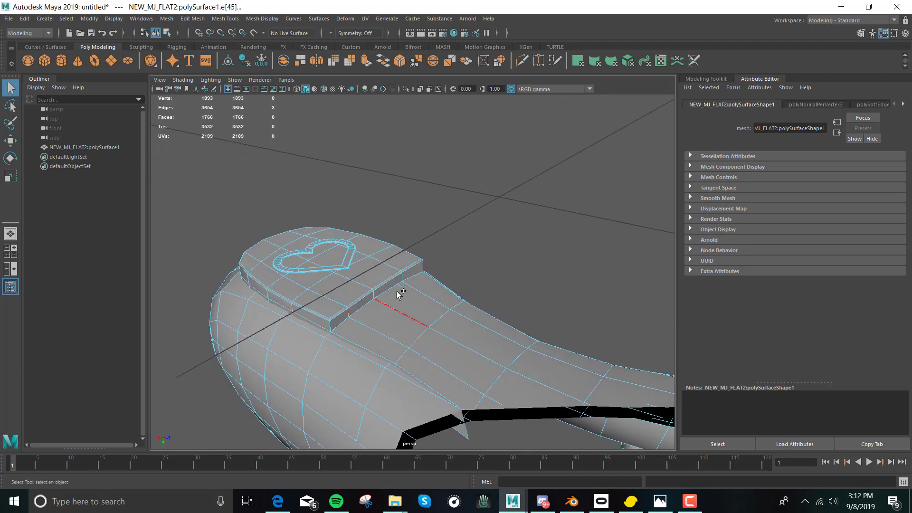
left_click_drag(397, 292, 454, 274, "alt")
left_click(398, 273, "shift")
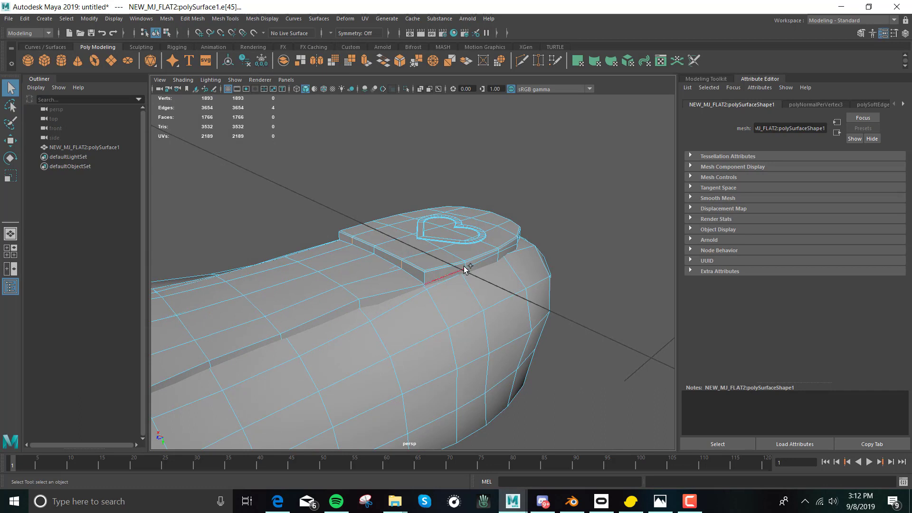
left_click(465, 268, "shift")
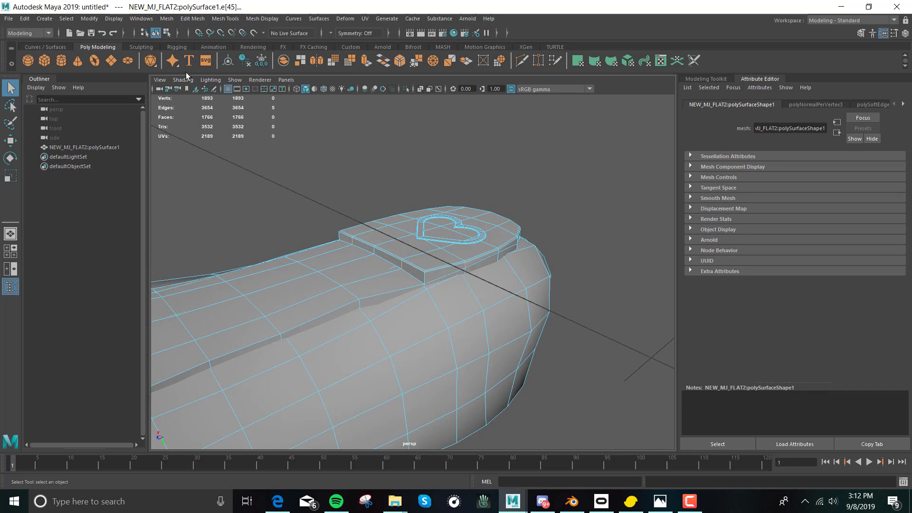
- Apply Soften Edge to the selected upright heel-pad edges, return to object mode and deselect the mesh
left_click(262, 18)
left_click(276, 98)
right_click_drag(526, 161, 557, 149)
left_click(556, 149)
- Select the single upright edge midway along the heel pad's front wall, apply Soften Edge, and return to object mode
left_click_drag(550, 217, 649, 212, "alt")
left_click(367, 289)
right_click_drag(366, 285, 367, 214)
left_click(355, 285)
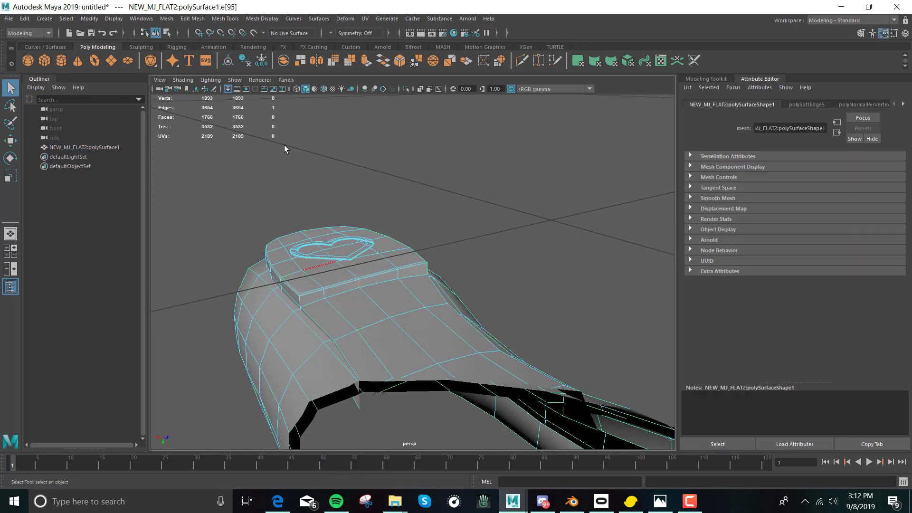
left_click(254, 18)
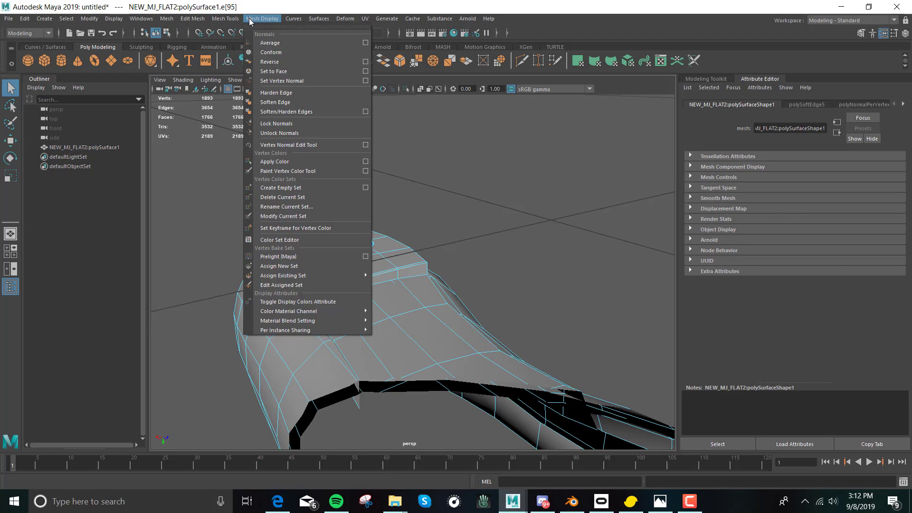
left_click(282, 103)
right_click_drag(537, 170, 560, 160)
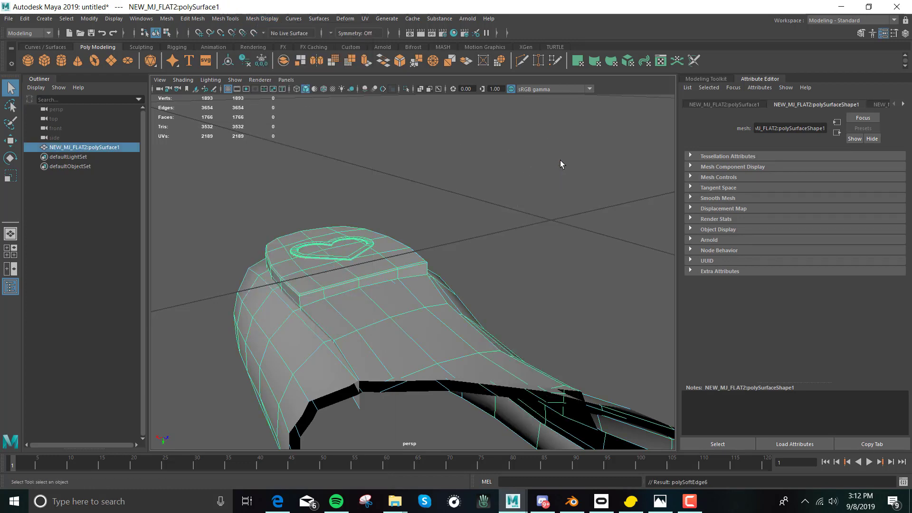
- Deselect the mesh and examine the shading on the shoe's underside, heel pad and side profile
left_click(533, 236)
left_click_drag(529, 218, 378, 253, "alt")
scroll(378, 253, "down", 10)
middle_click_drag(377, 253, 397, 272, "alt")
scroll(399, 276, "up", 10)
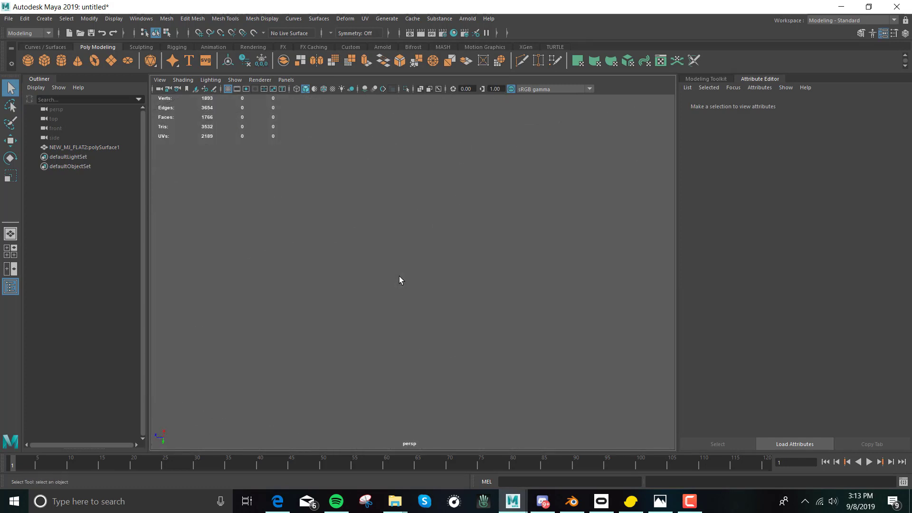
scroll(399, 276, "down", 5)
left_click_drag(399, 275, 747, 136, "alt")
scroll(510, 284, "up", 5)
scroll(511, 284, "down", 5)
left_click_drag(438, 322, 488, 303, "alt")
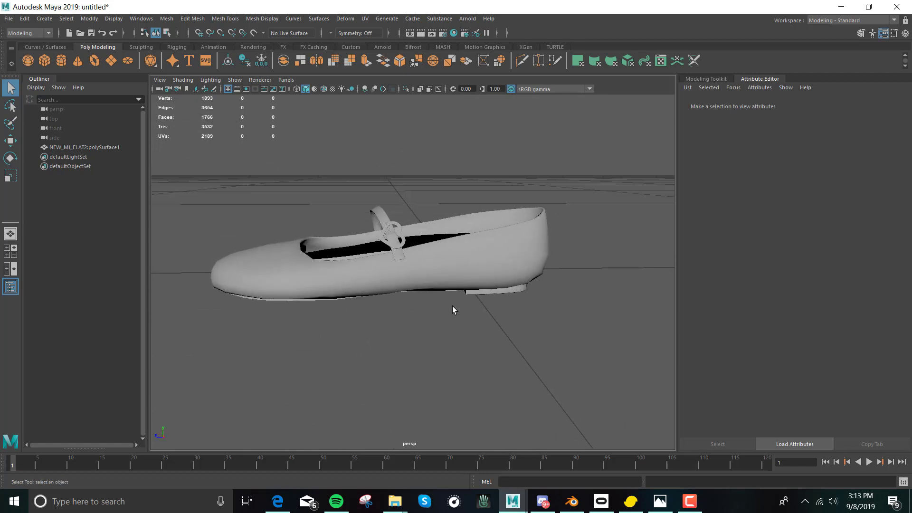
scroll(453, 305, "up", 5)
left_click_drag(448, 304, 446, 343, "alt")
scroll(445, 340, "down", 4)
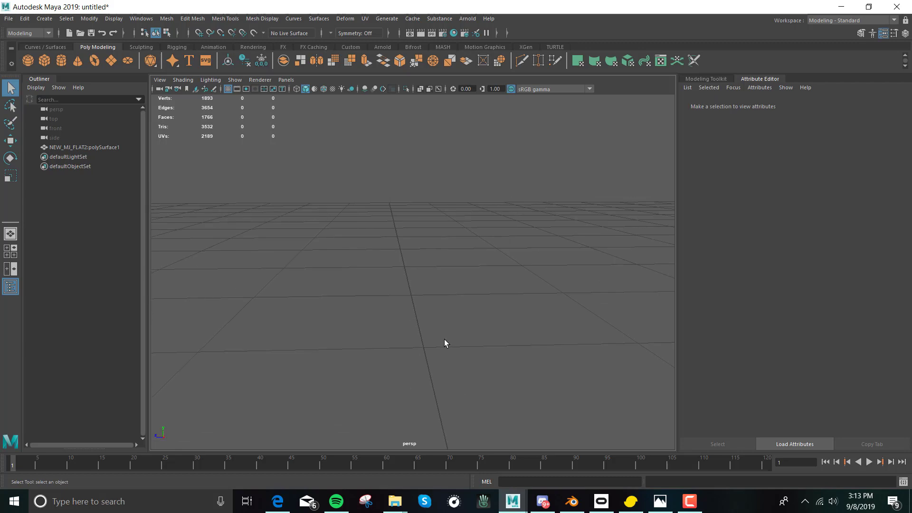
- Frame the whole shoe in the view, deselect it, and inspect the upper's shading from above and from a low front angle
left_click(436, 388)
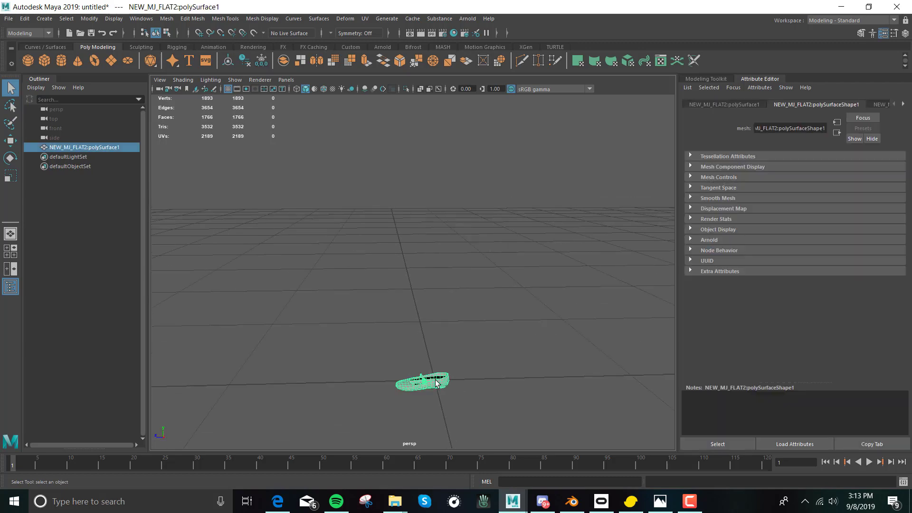
key("f")
scroll(432, 378, "up", 3)
scroll(431, 378, "down", 3)
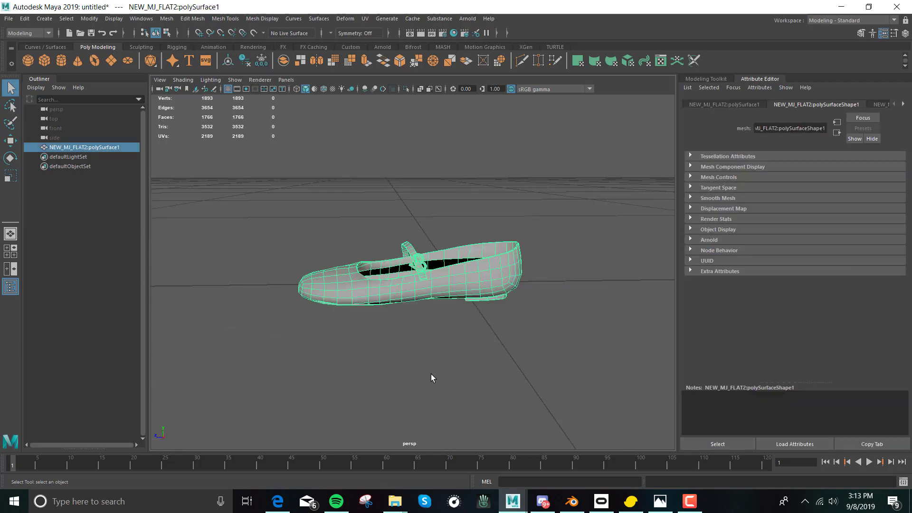
left_click_drag(432, 376, 494, 404, "alt")
left_click(520, 369)
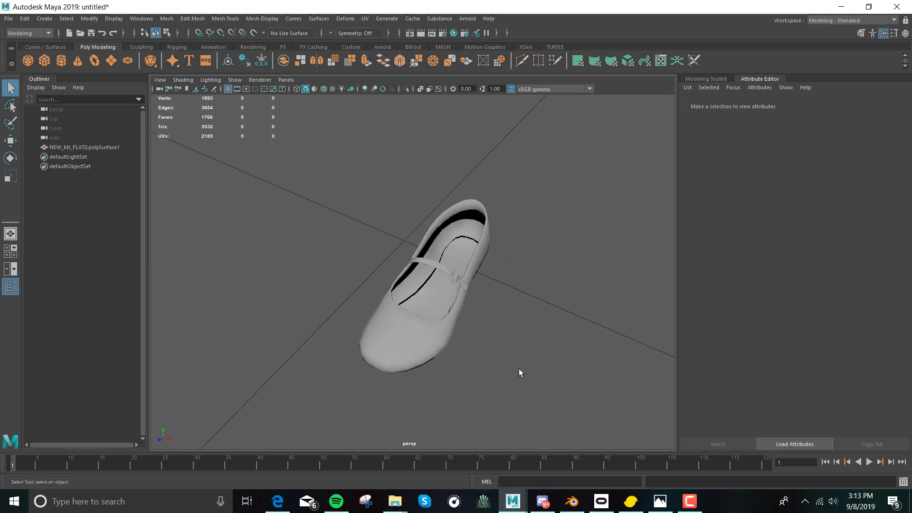
left_click_drag(519, 373, 493, 350, "alt")
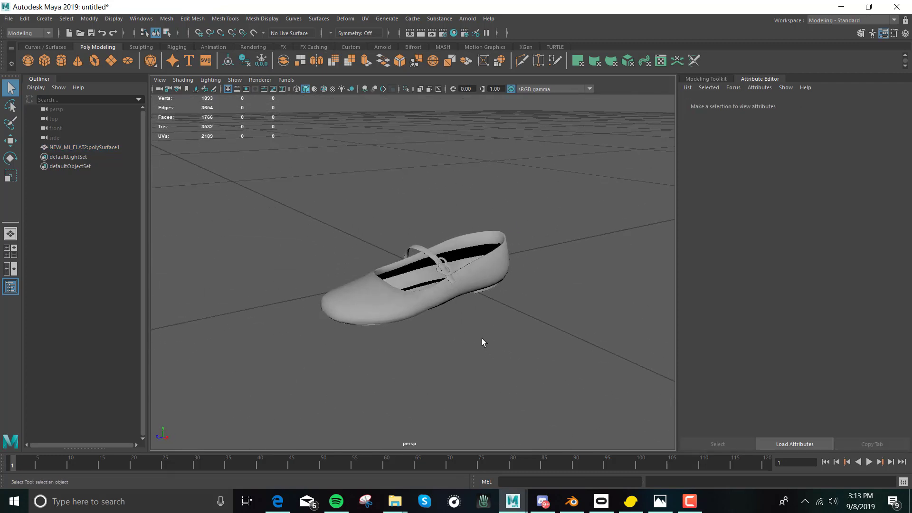